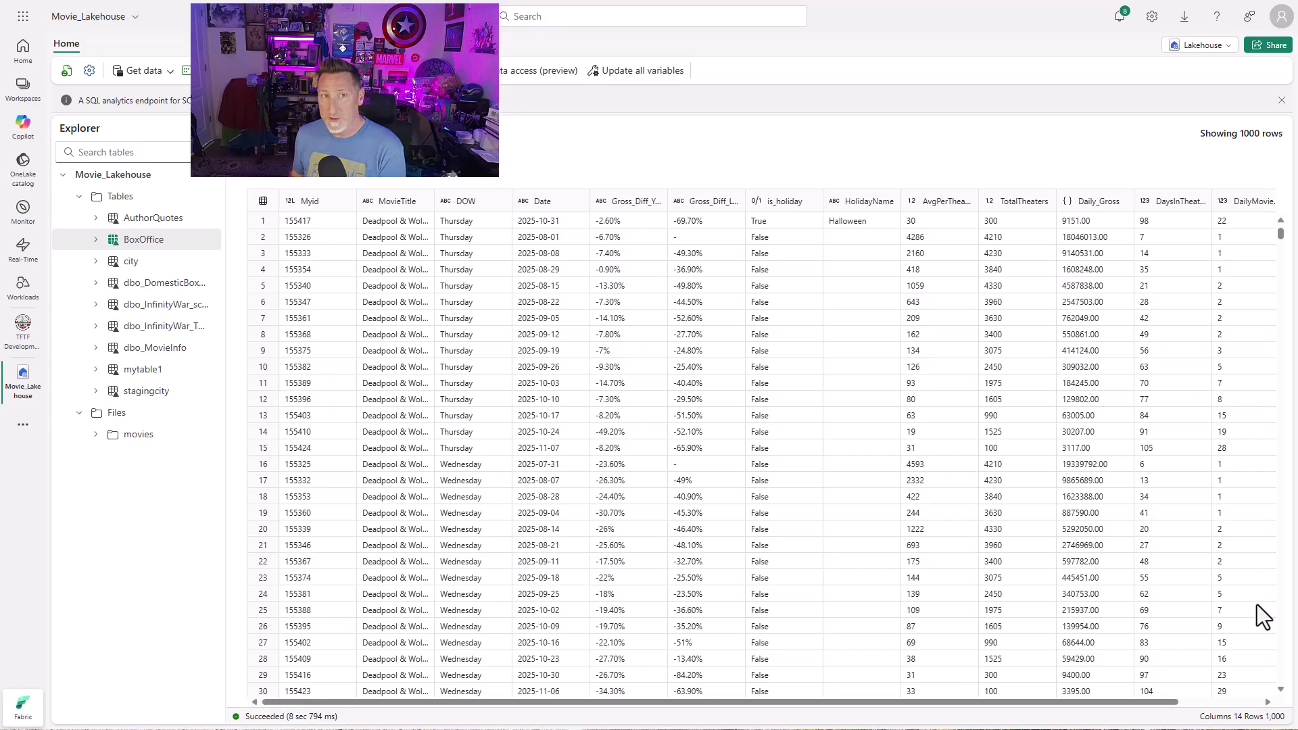
- Scroll the BoxOffice preview to its last columns, showing Daily_Gross and the running gross total
click(1190, 701)
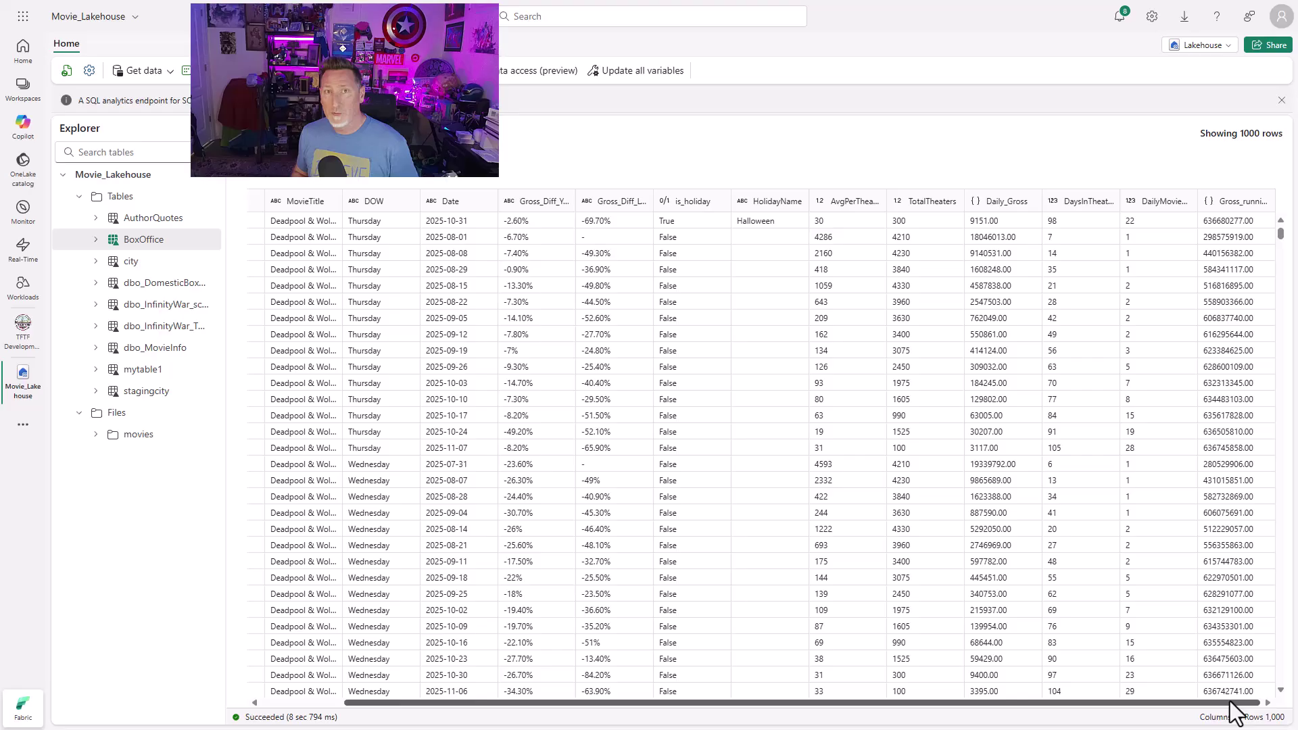
- Create a data agent named TFTF_MovieInfo in the TFTF Development workspace
click(23, 328)
click(110, 105)
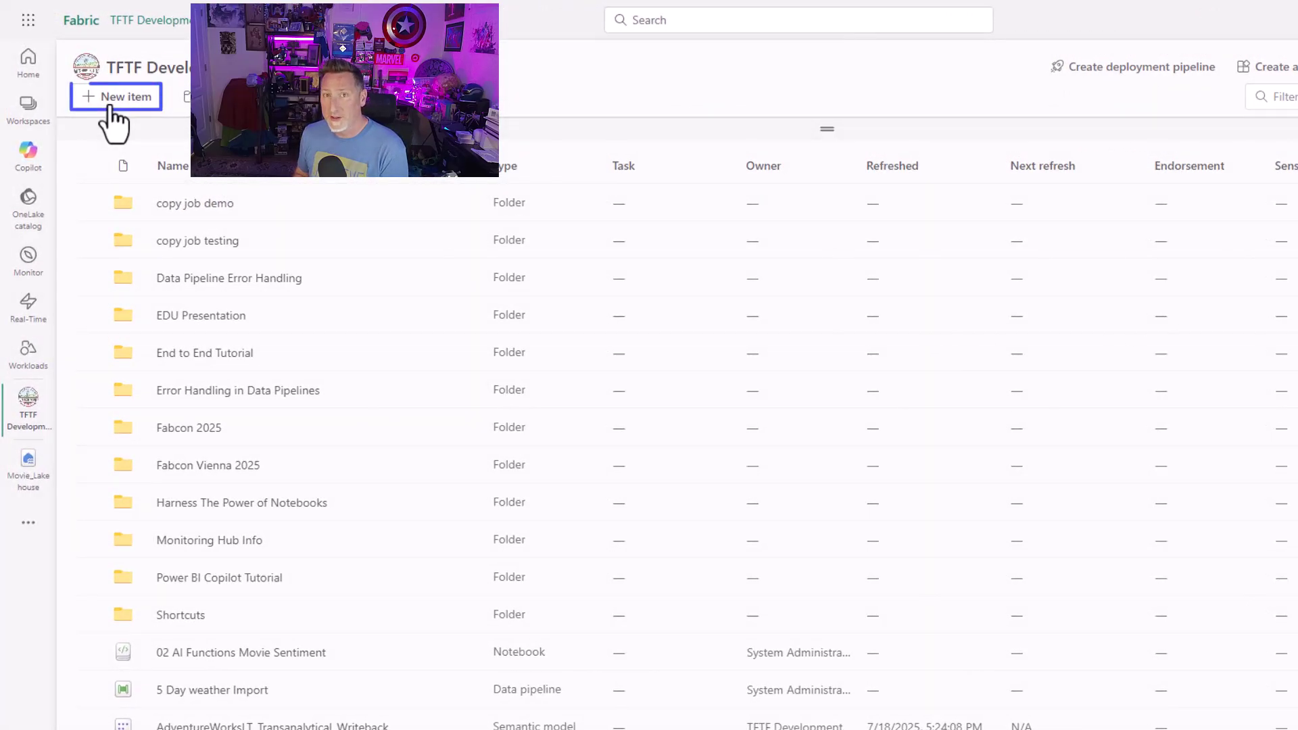
click(1214, 103)
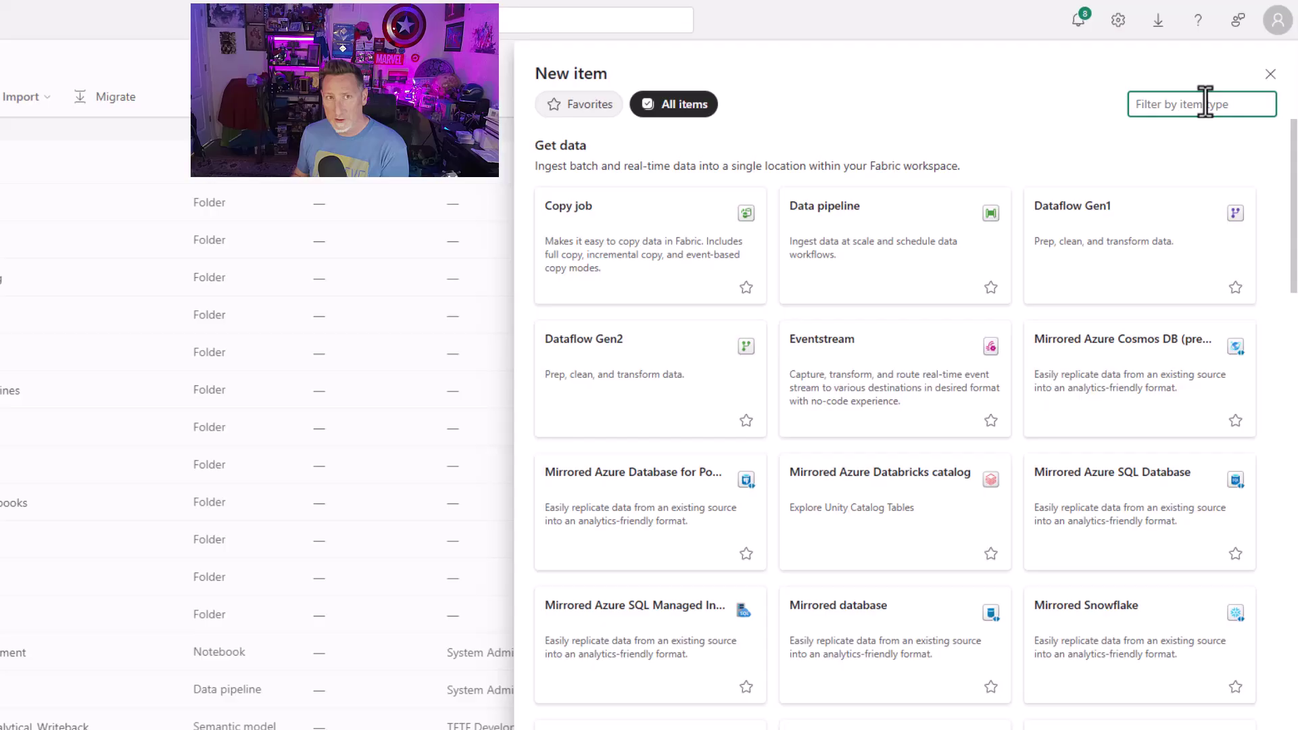
text(data agent)
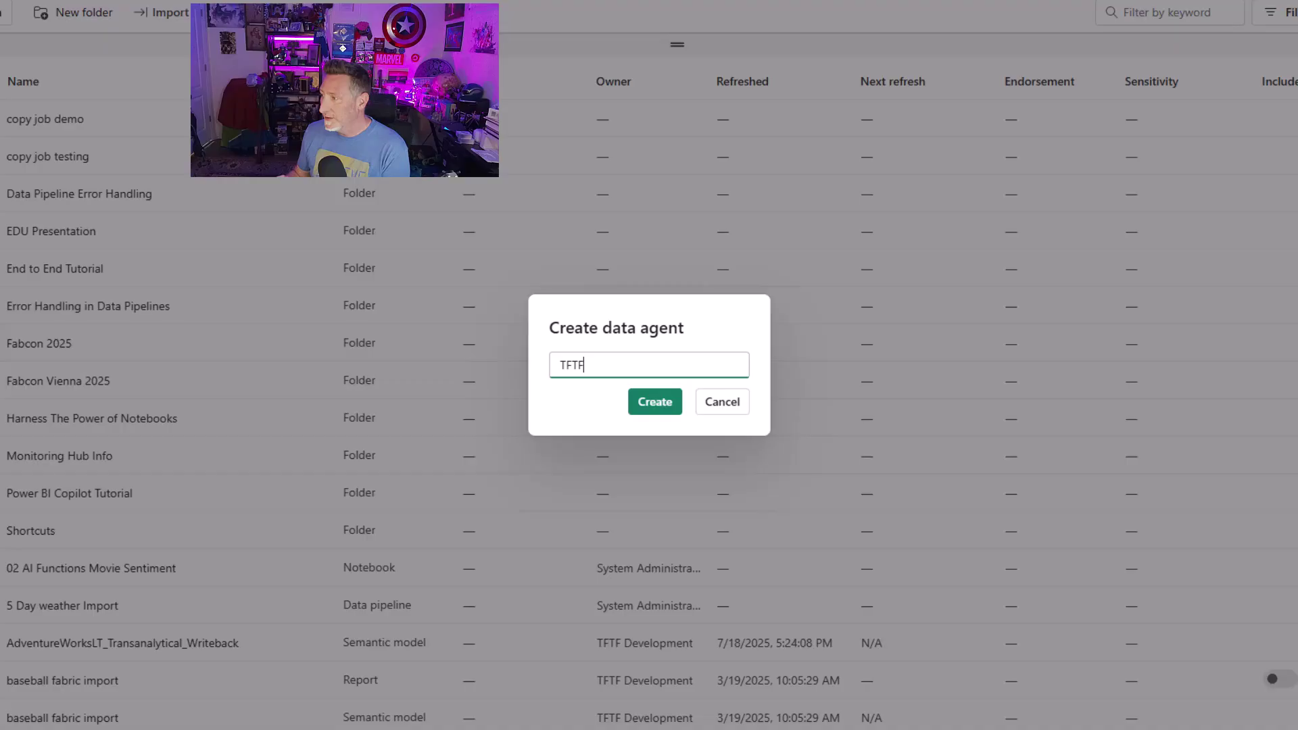
text(_)
key(Tab)
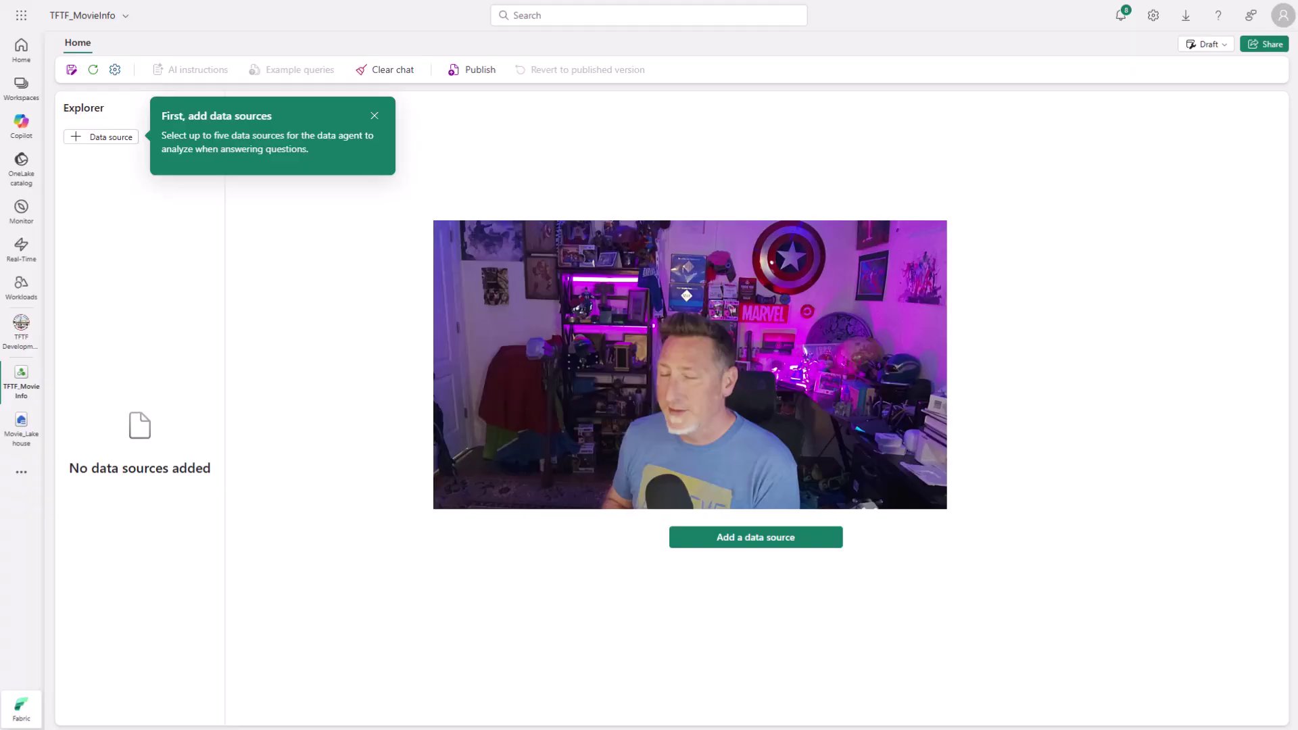
- Add Movie_Lakehouse as a data source of the TFTF_MovieInfo agent
click(374, 116)
click(103, 137)
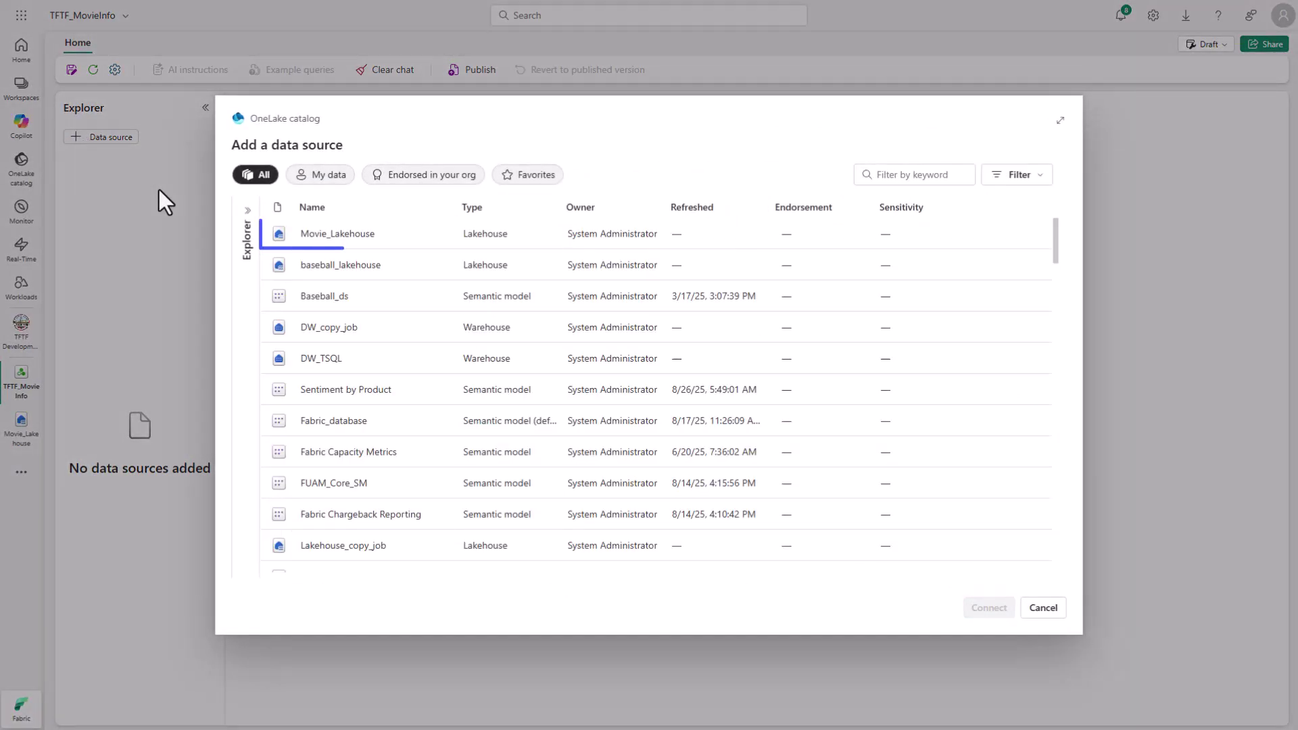
click(356, 233)
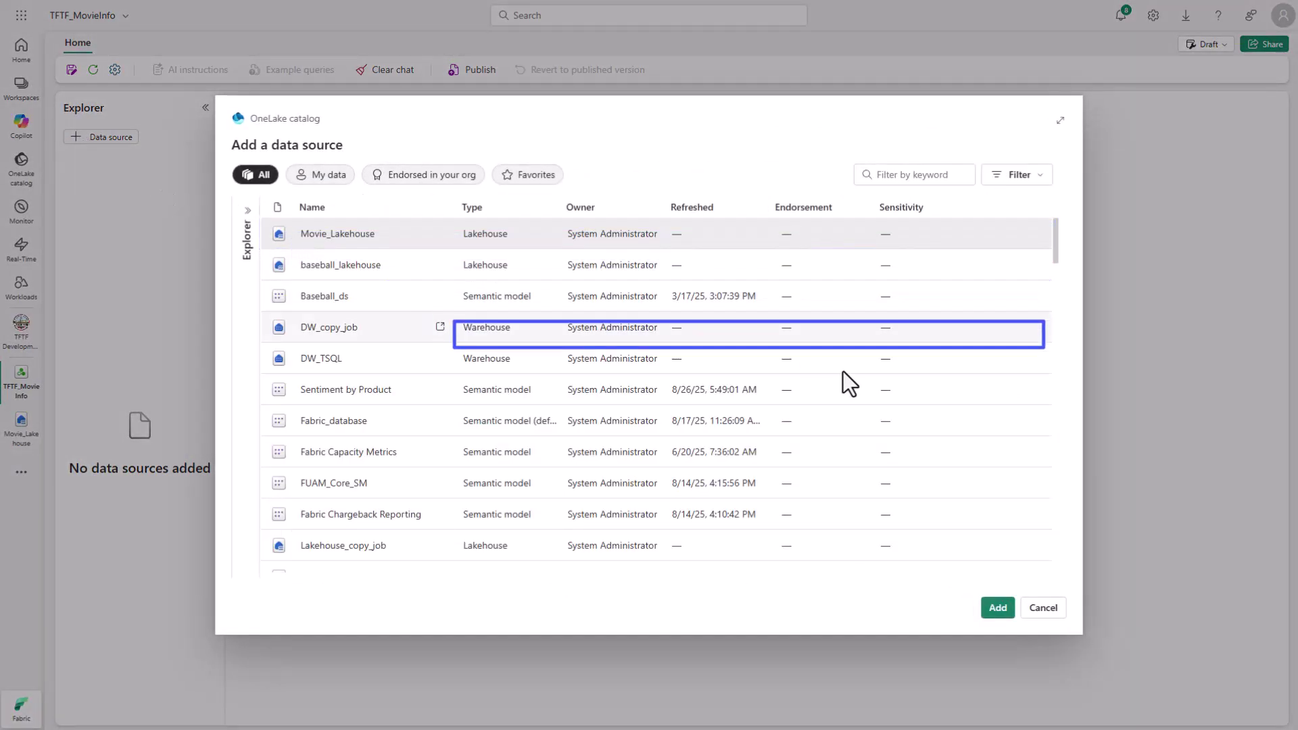
click(999, 608)
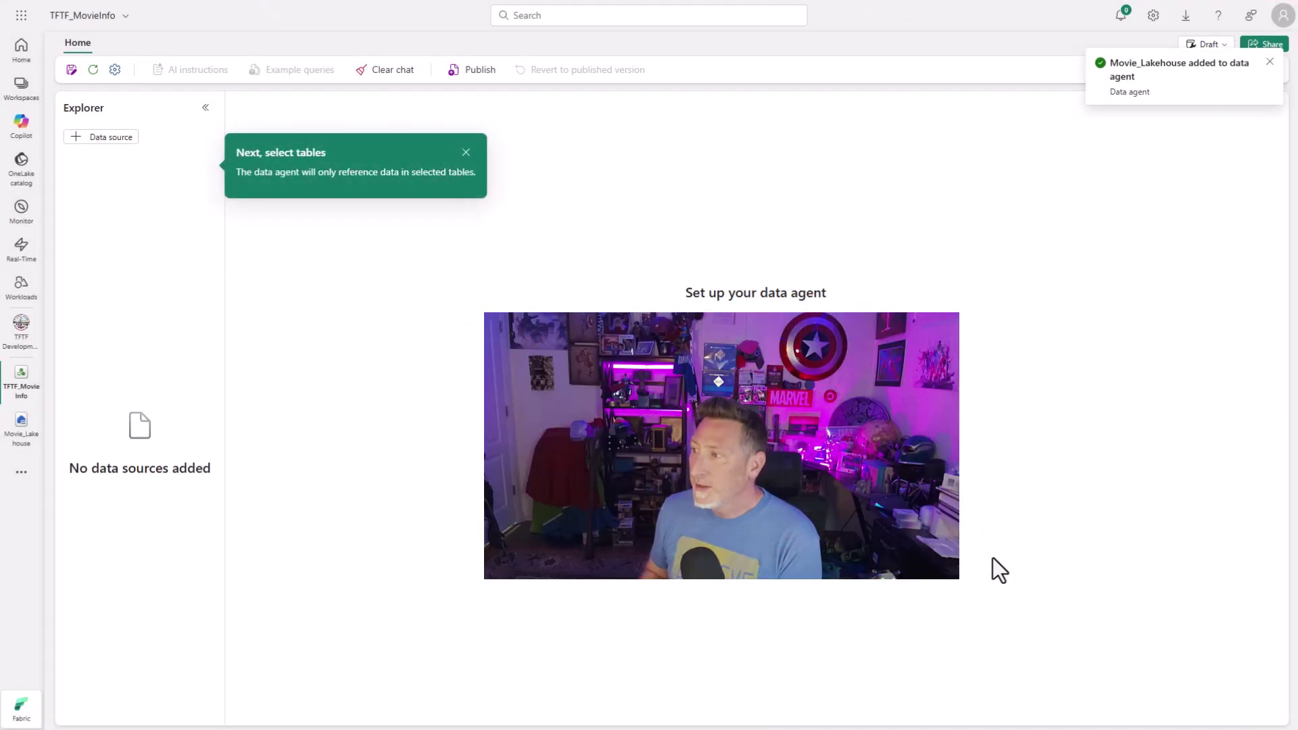
- Expand Movie_Lakehouse's dbo schema and select only the BoxOffice table
click(466, 153)
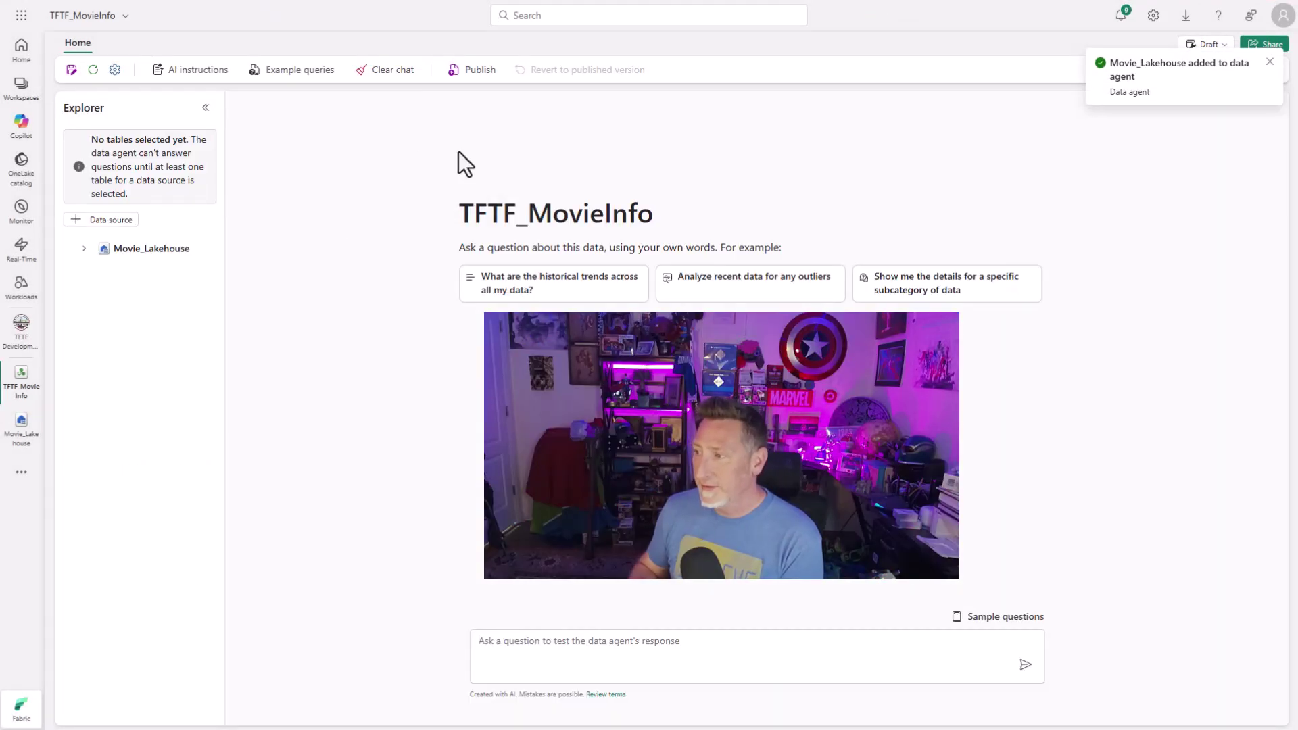
click(84, 249)
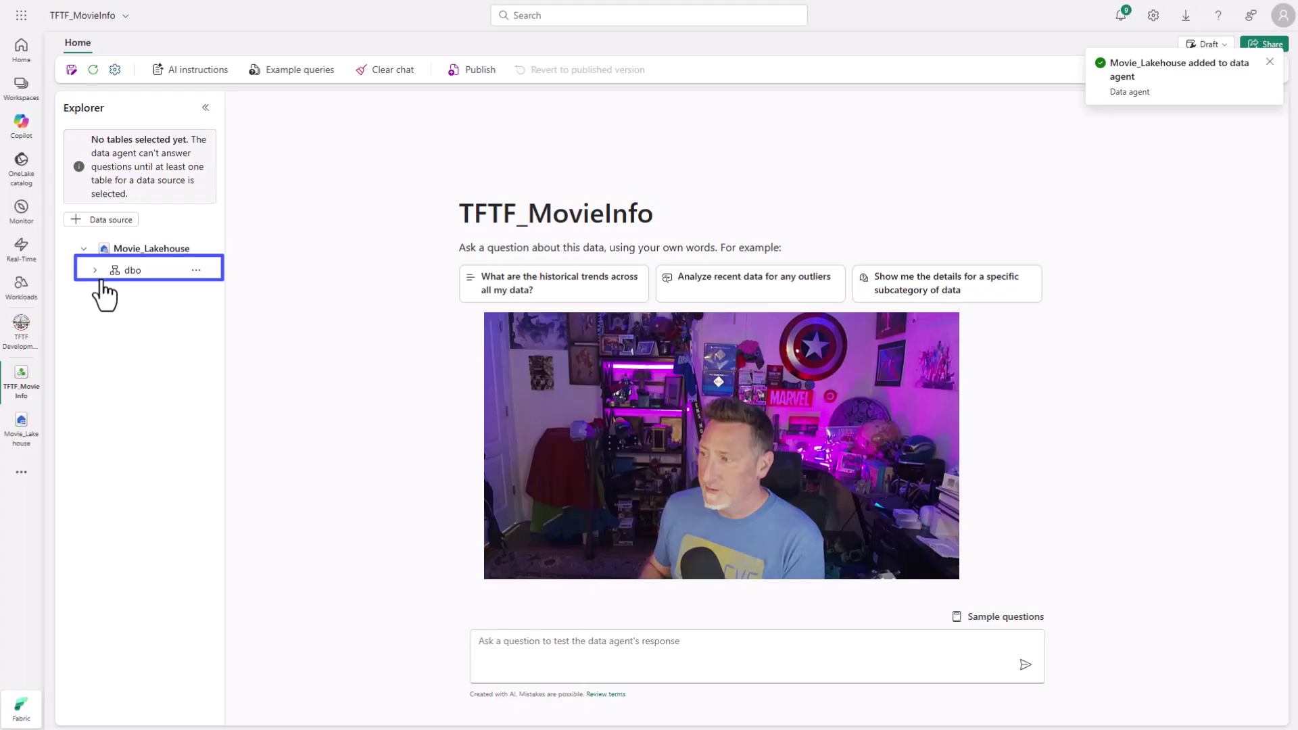
click(95, 272)
key(Down)
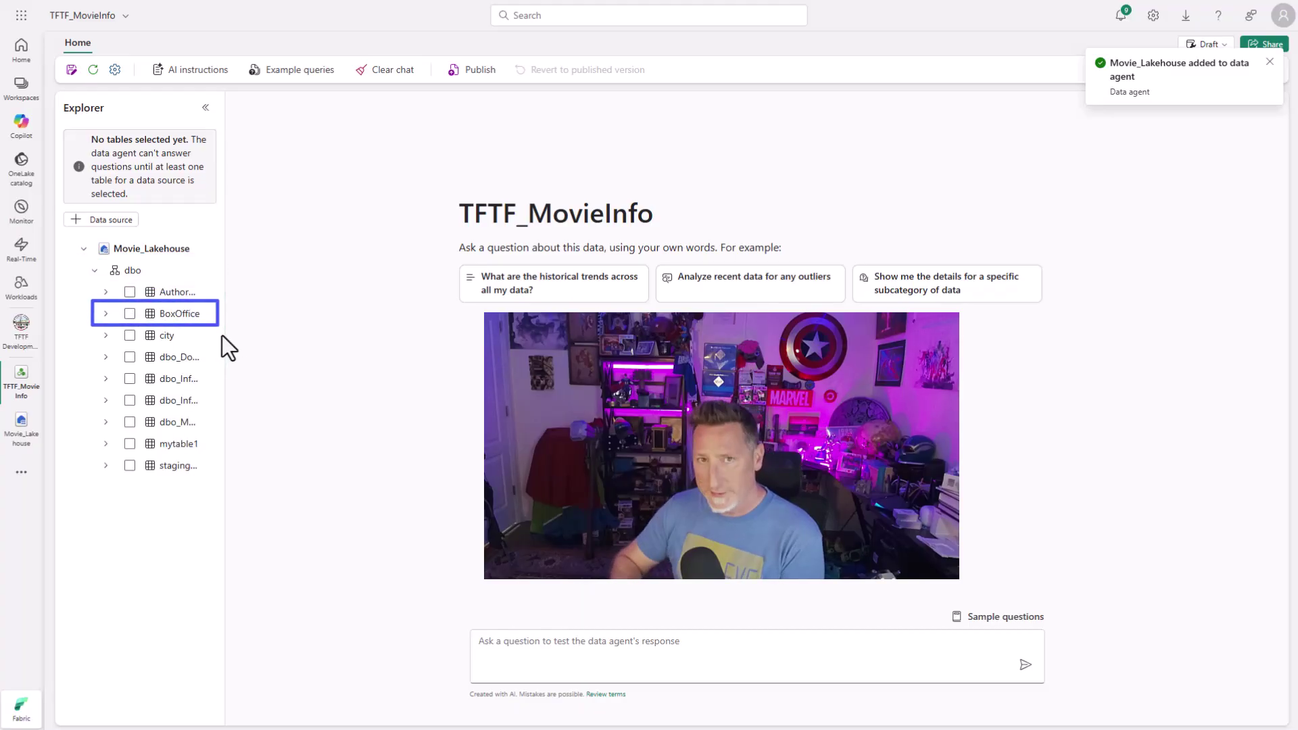
drag(225, 334, 338, 349)
click(130, 287)
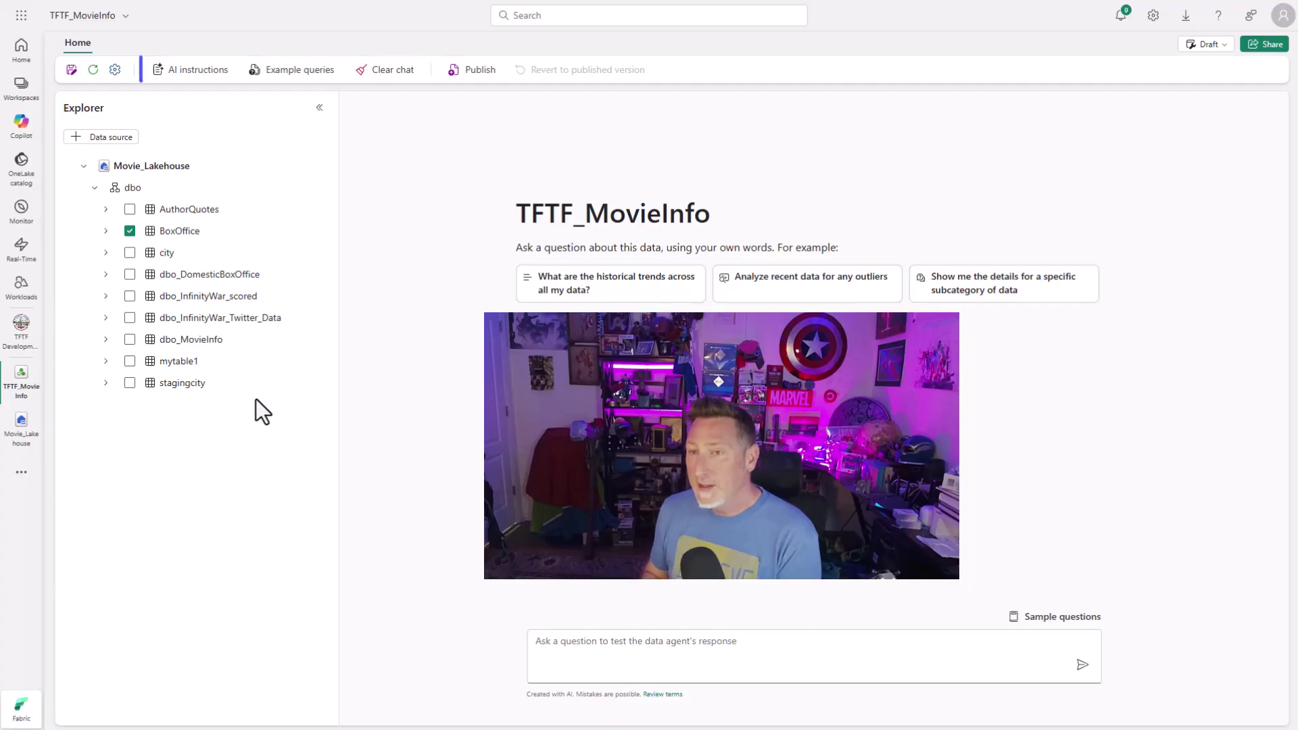
- Paste the BoxOffice column-mapping text into Agent instructions and enlarge the box to show it all
click(174, 72)
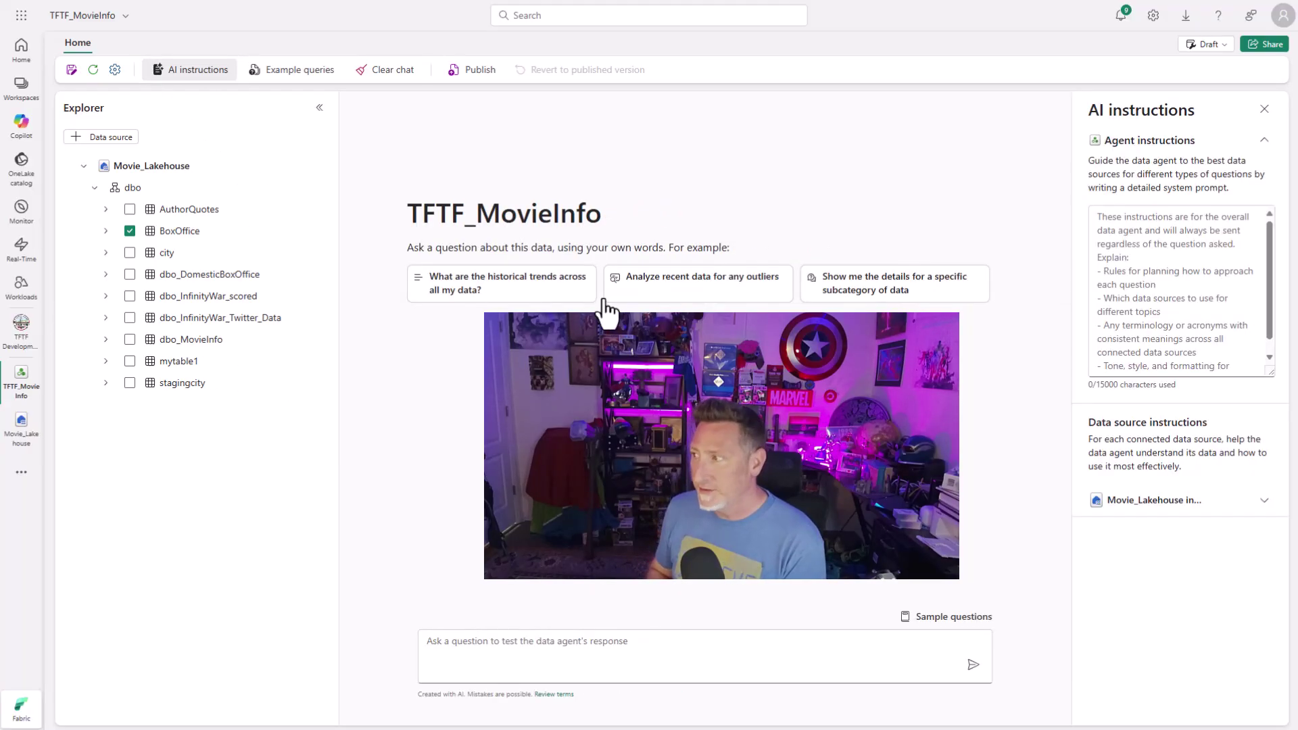
click(1188, 248)
text(...Number of days or days in theater refers to the DaysInTheater column  Movie Rank or daily rank refers to the DailyMovieRank column  Gross refers to the money made at the Box office  Daily_Gross refers to the money made for a move on individual Day  Day refers to the Date column)
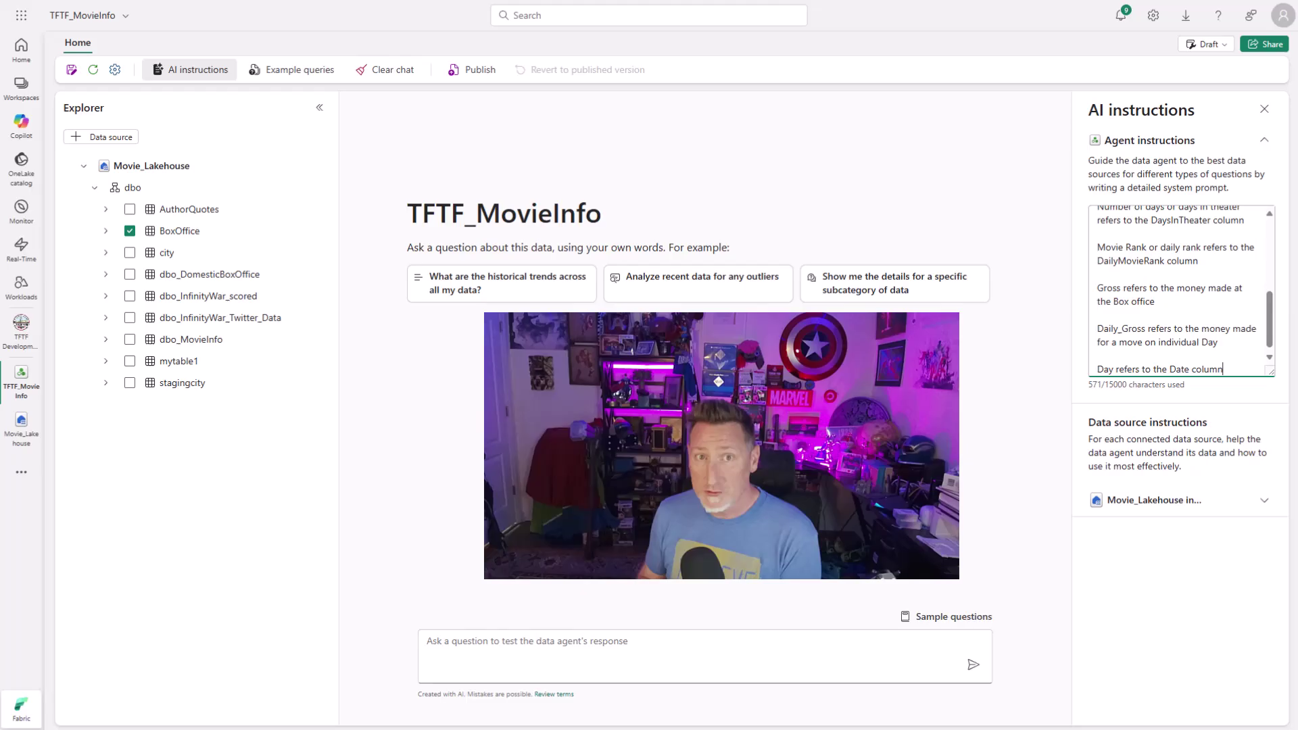
drag(1277, 326, 1280, 245)
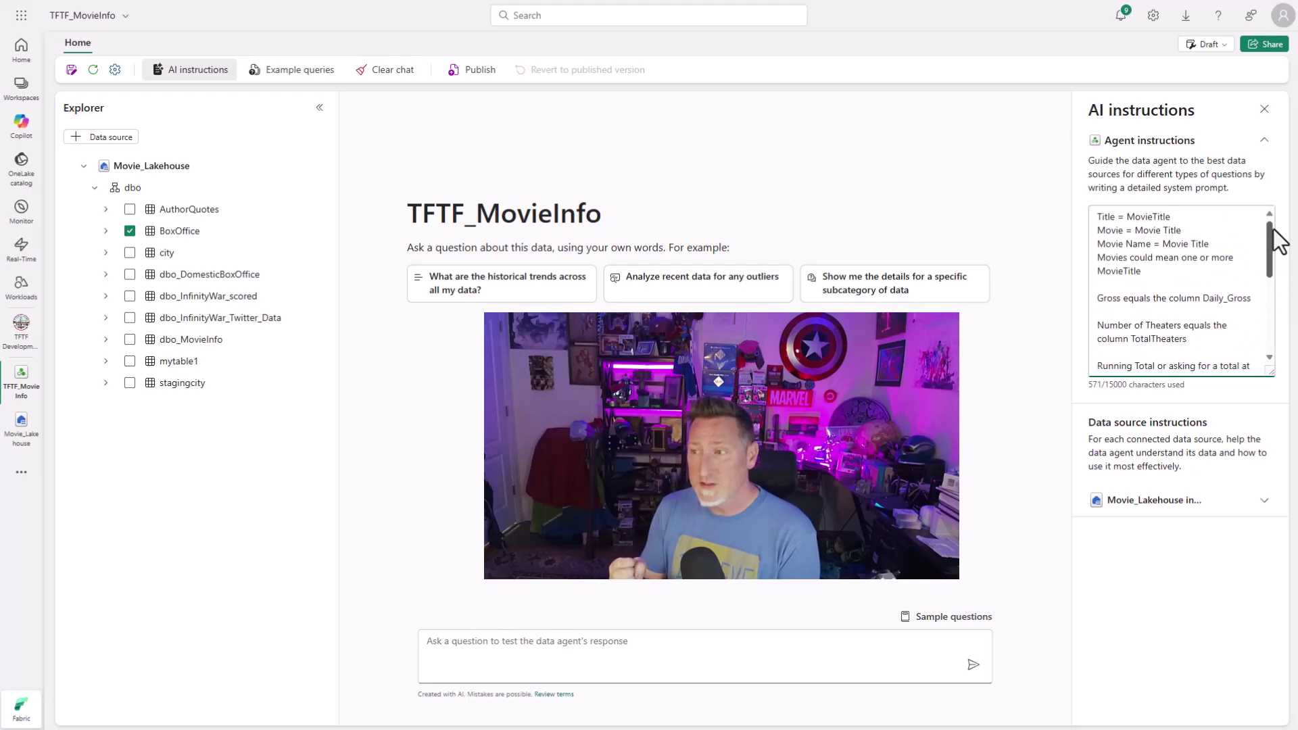
drag(1271, 371, 1262, 616)
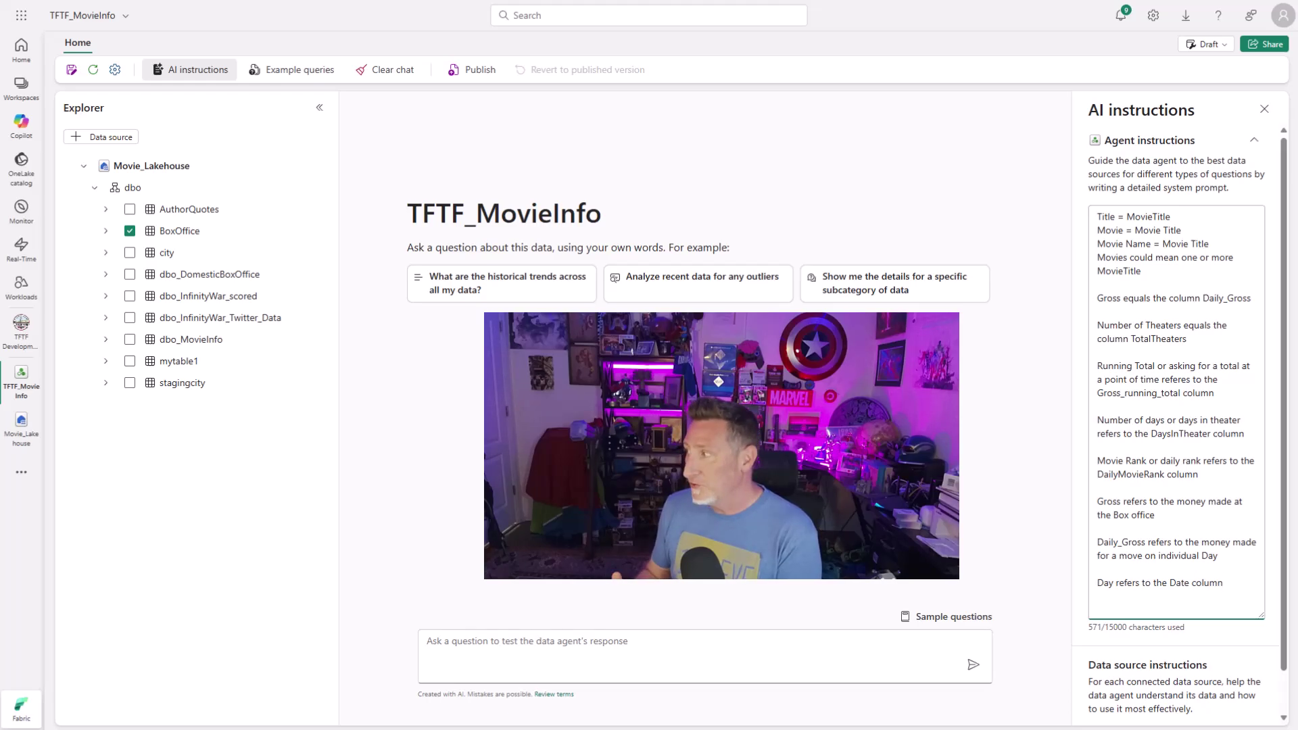
click(106, 230)
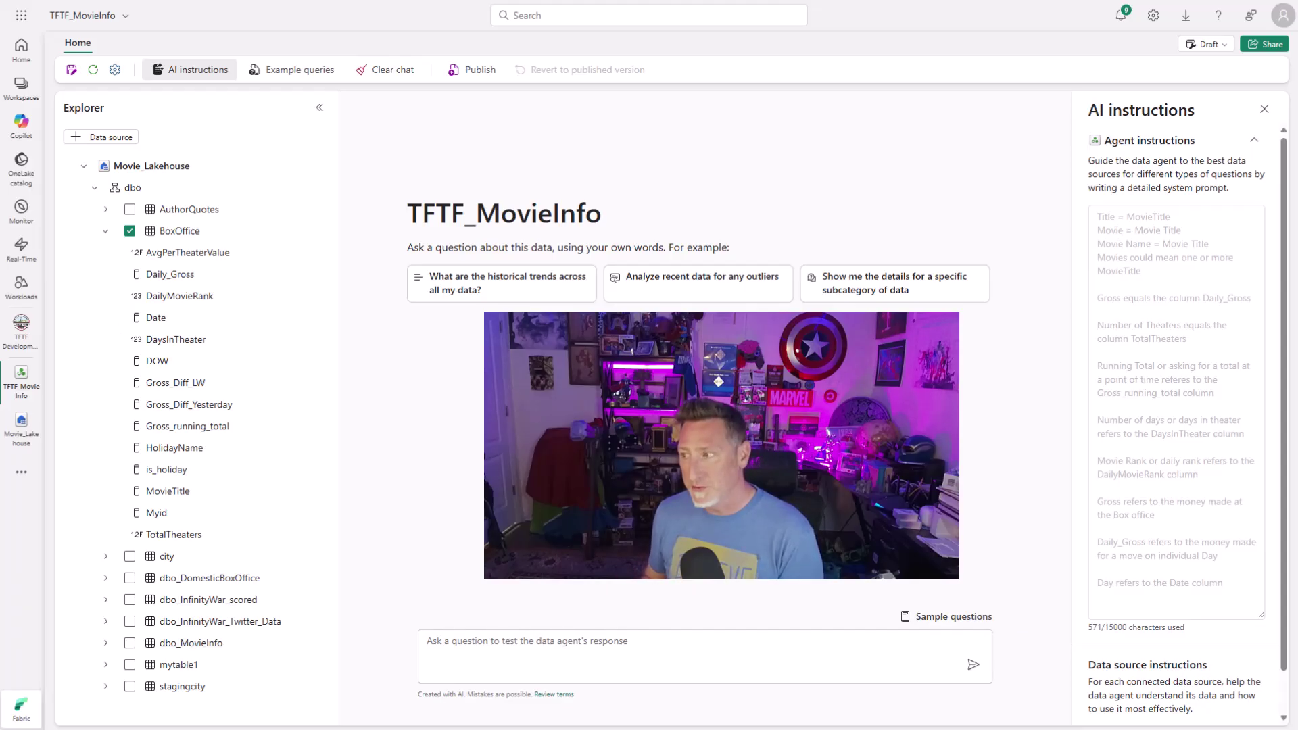
- Ask 'What movie made the most money on a day?' and reveal the SQL query behind the answer
click(455, 636)
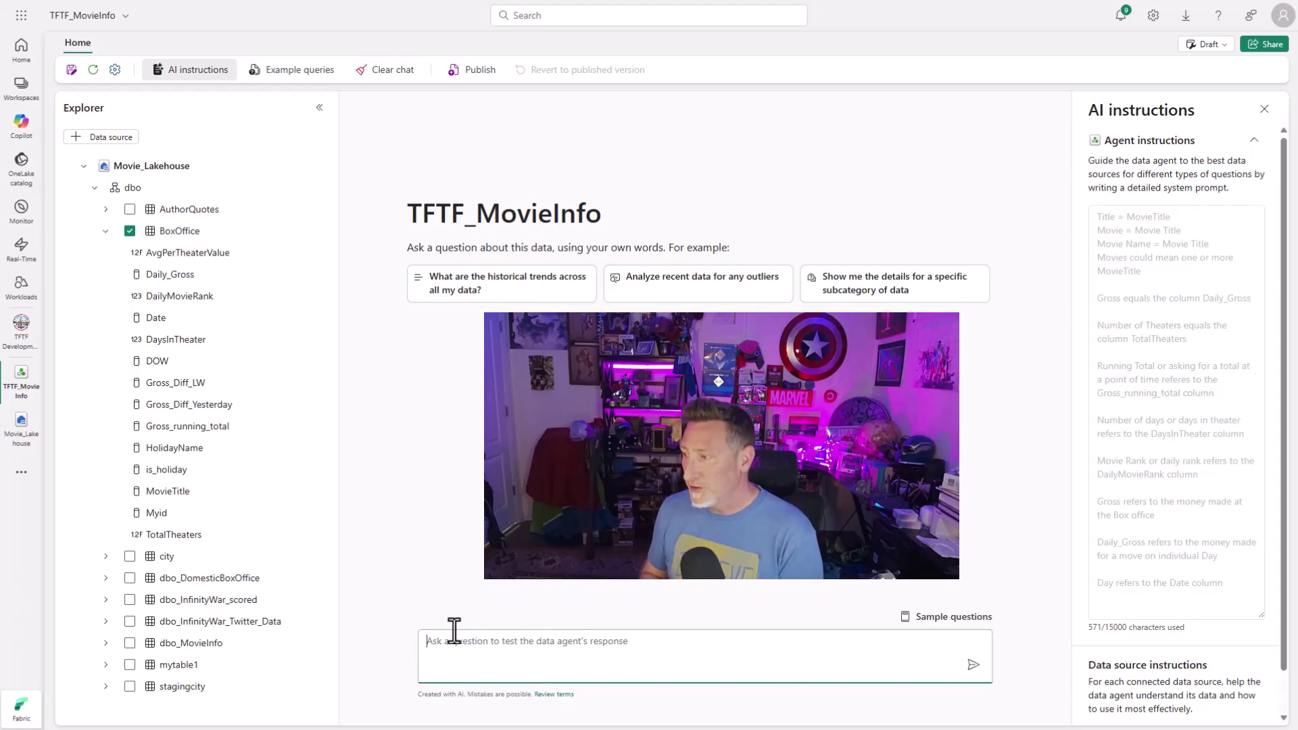
text(What movie made the most money on a day?)
click(973, 665)
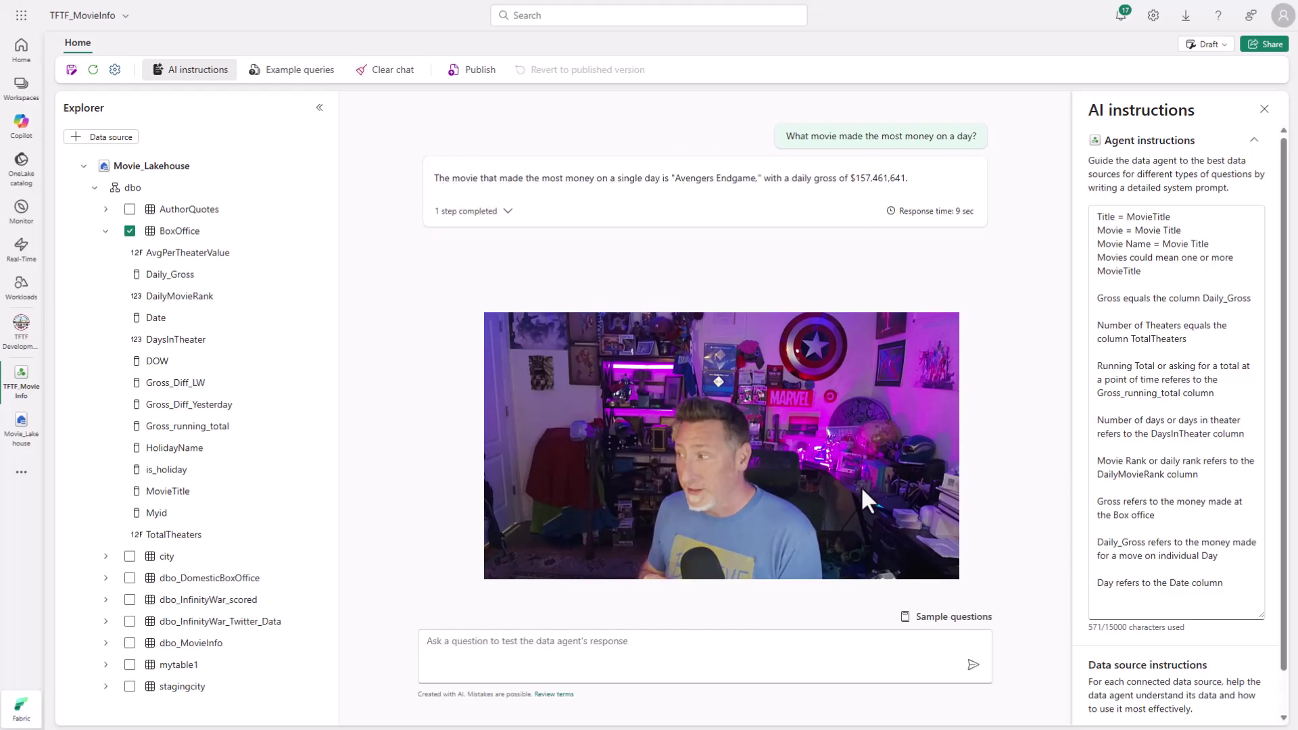
click(506, 211)
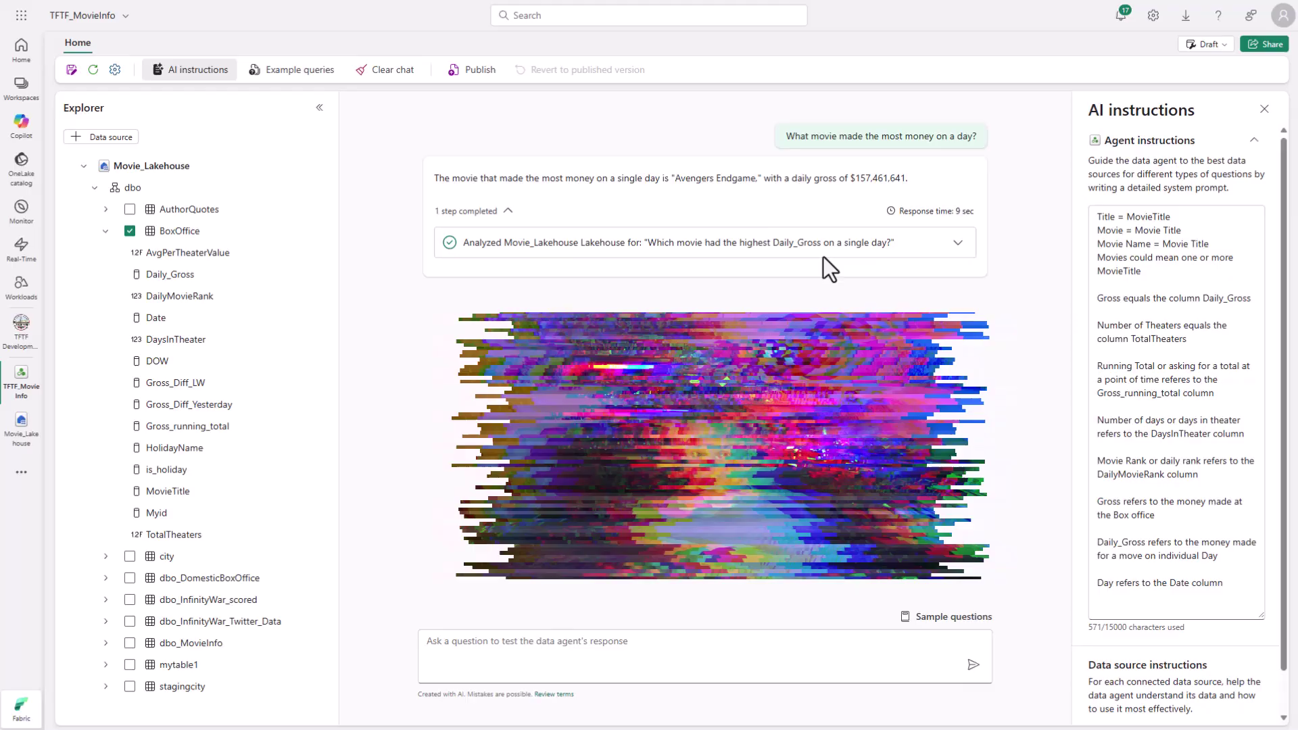
click(959, 243)
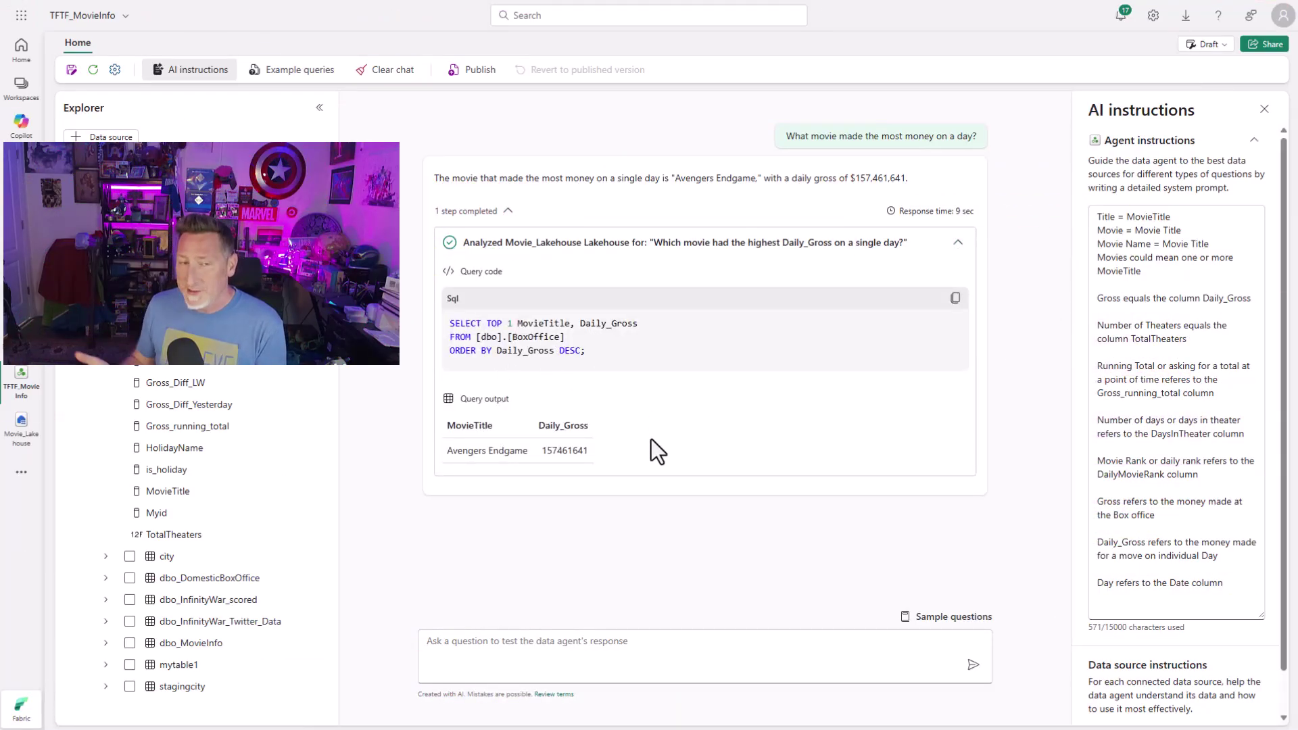
- Ask for the top 10 holiday-grossing movies and review the query steps behind the answer
click(444, 644)
text(What are the top 10 movies that made the most money on a holiday, and how much money did they make?)
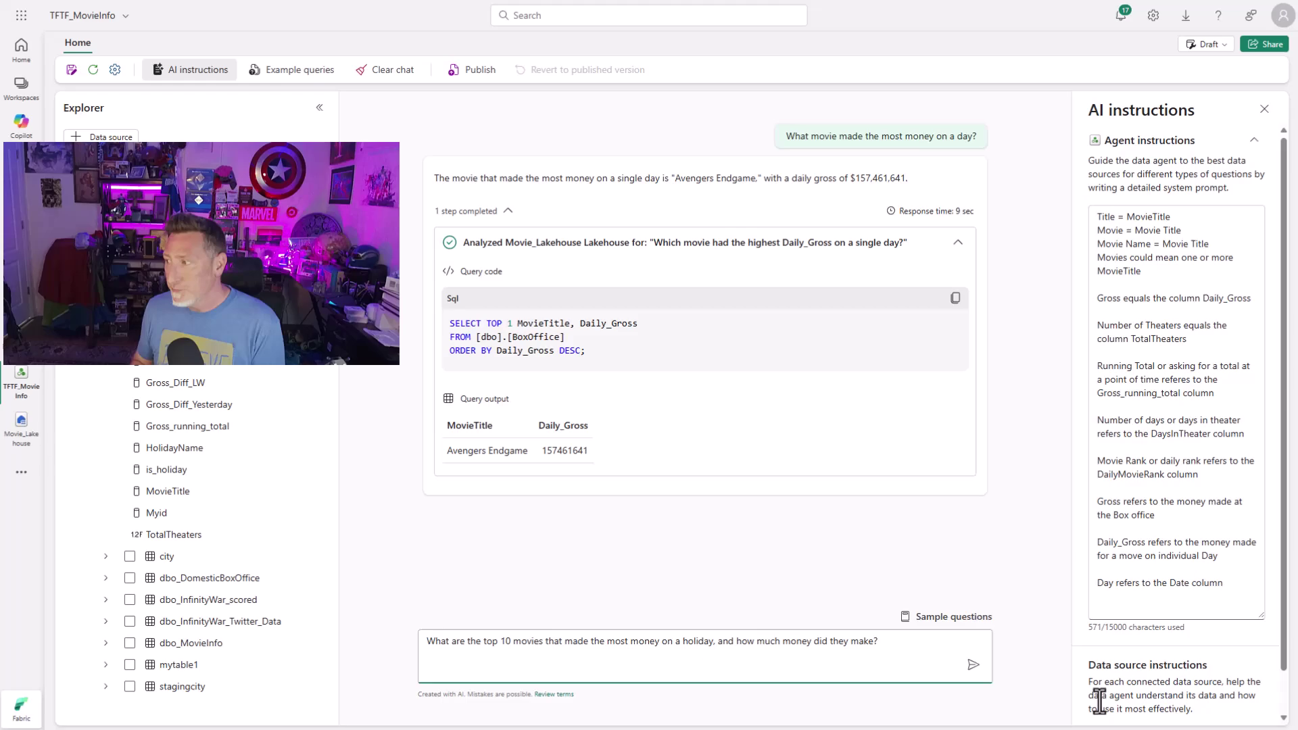
click(980, 672)
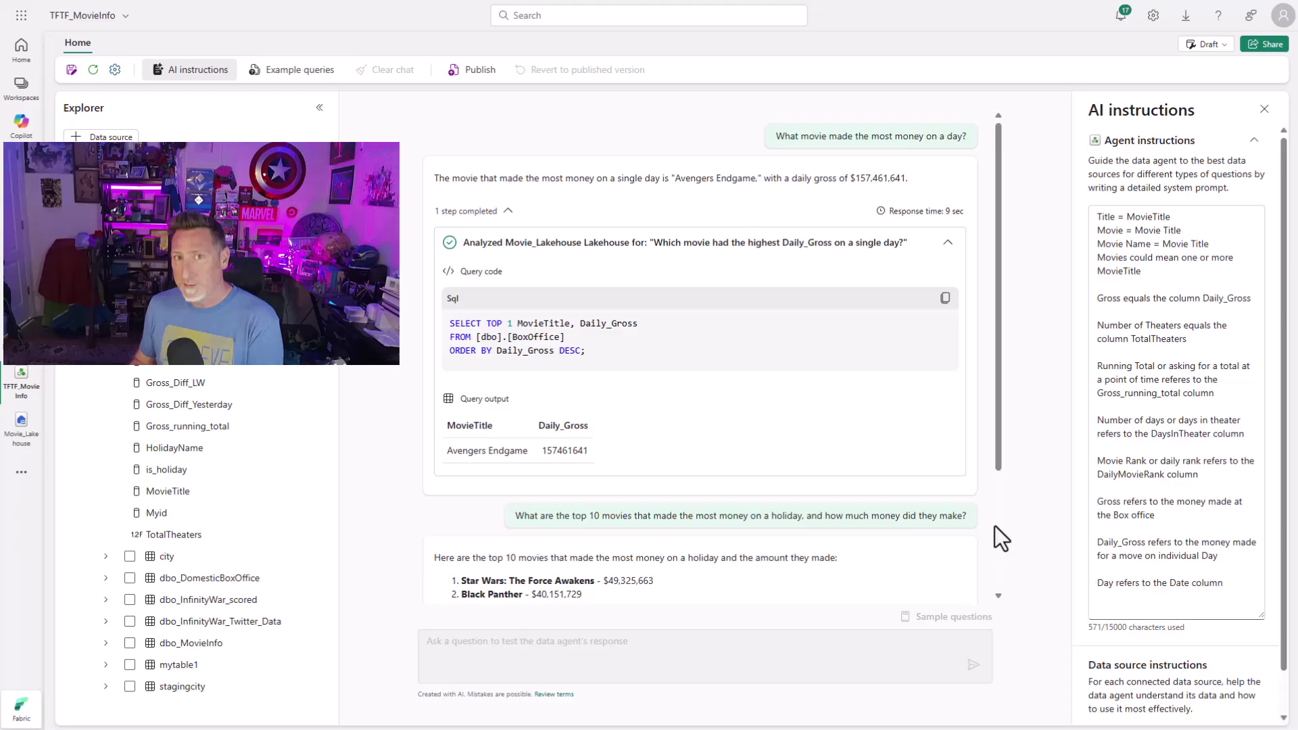
drag(998, 526, 998, 539)
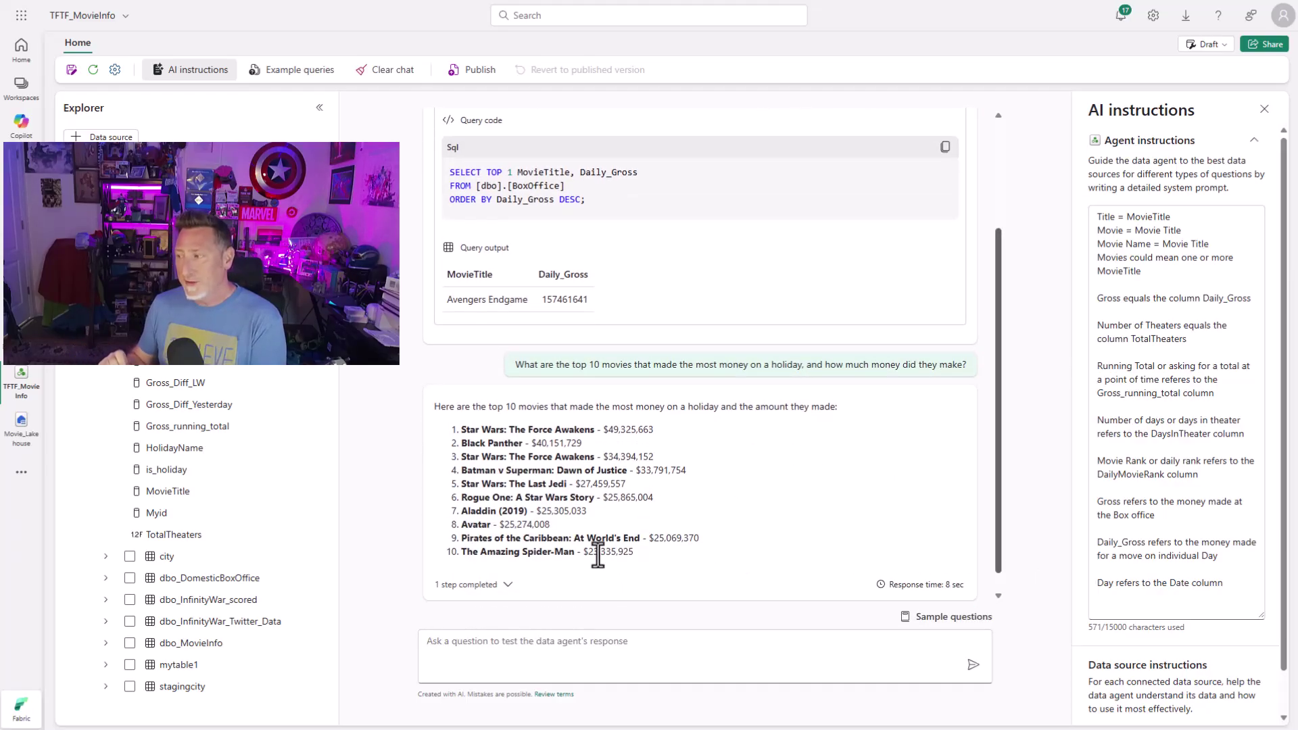
click(488, 595)
scroll(1000, 487, down, 1)
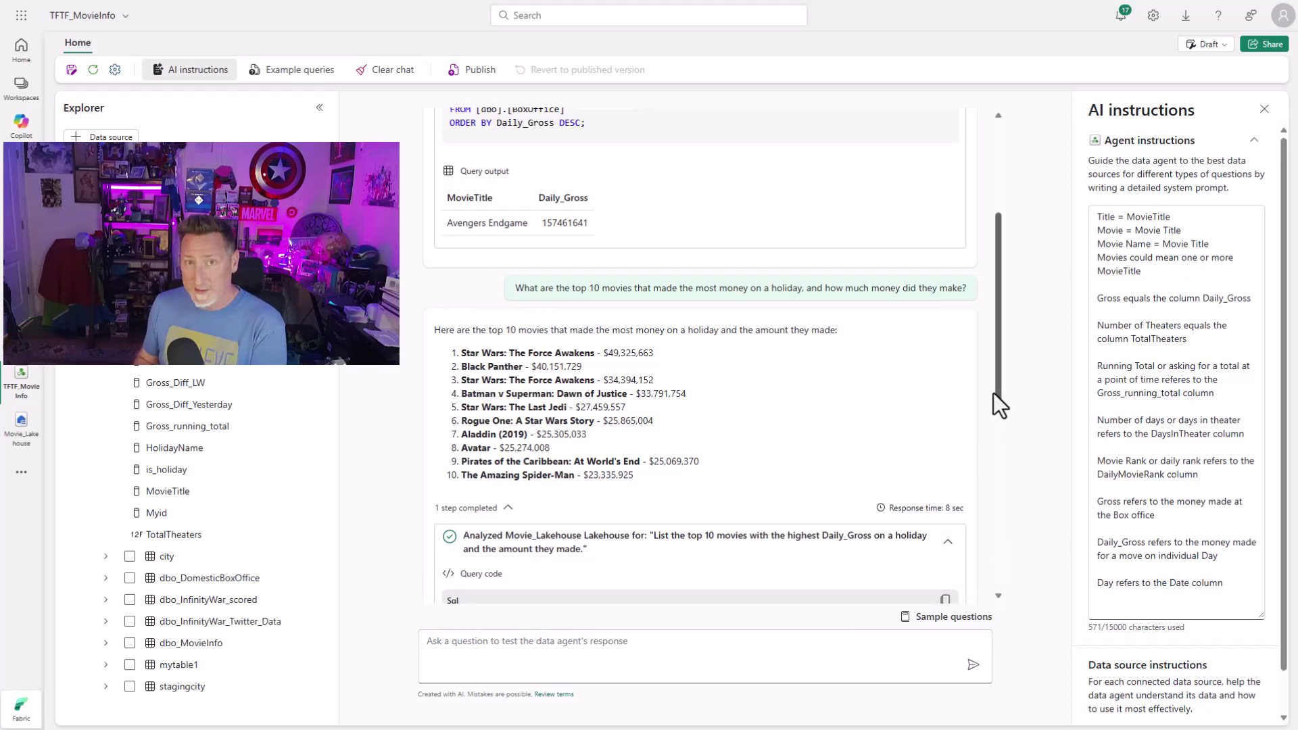
drag(993, 392, 1004, 590)
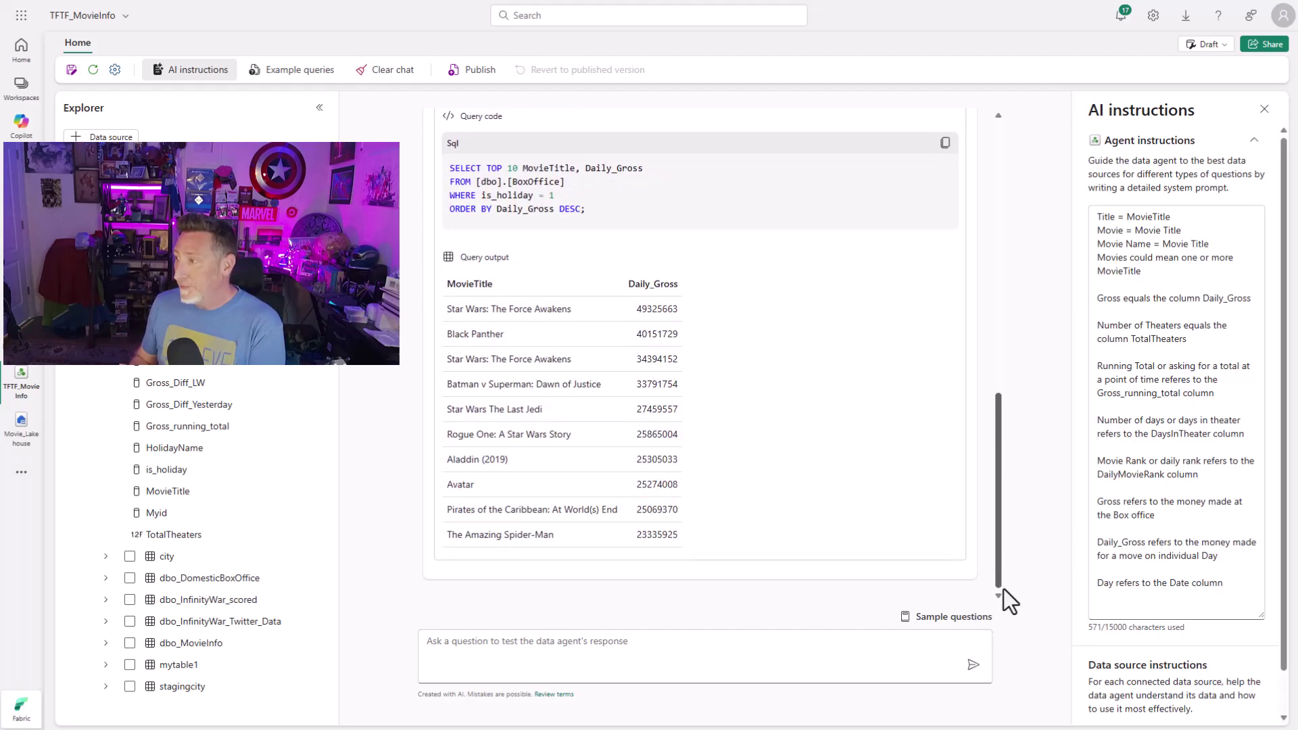
- Send a follow-up asking for those movies with each holiday's name
click(490, 646)
text(answer the last question again and include the name of the holiday)
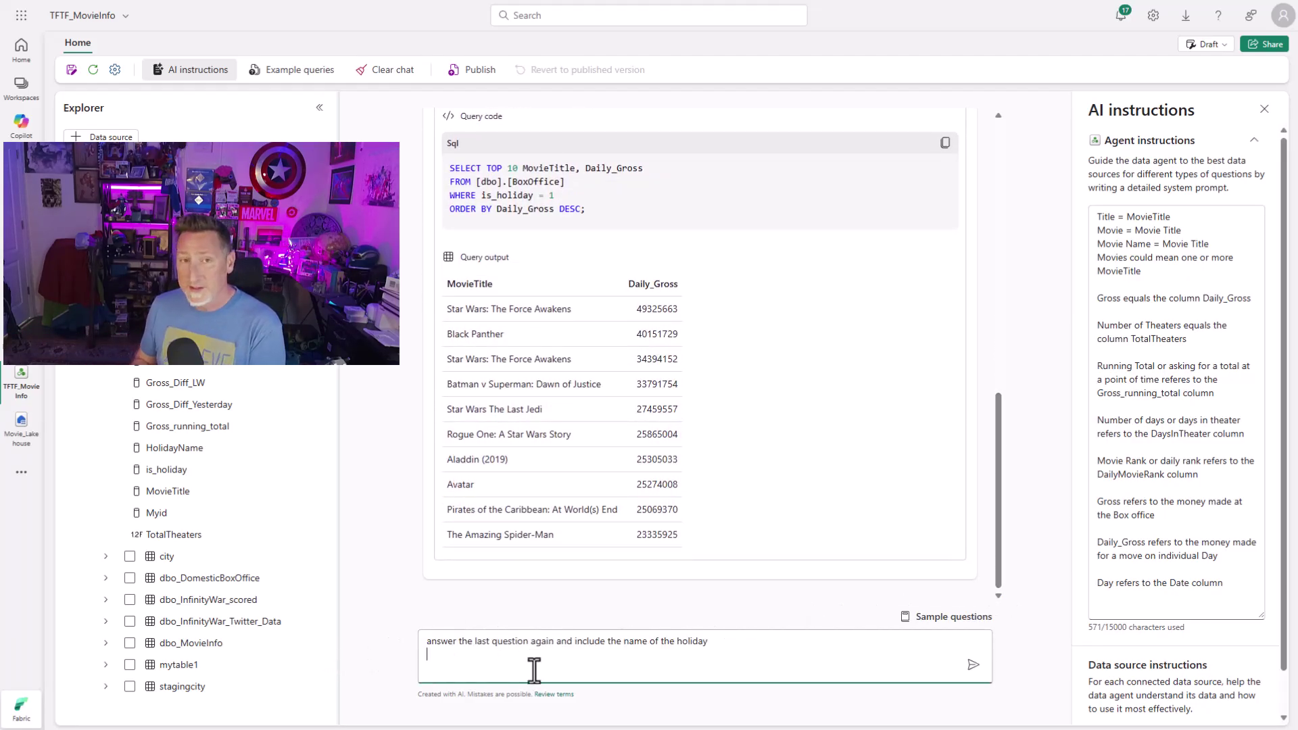
click(974, 656)
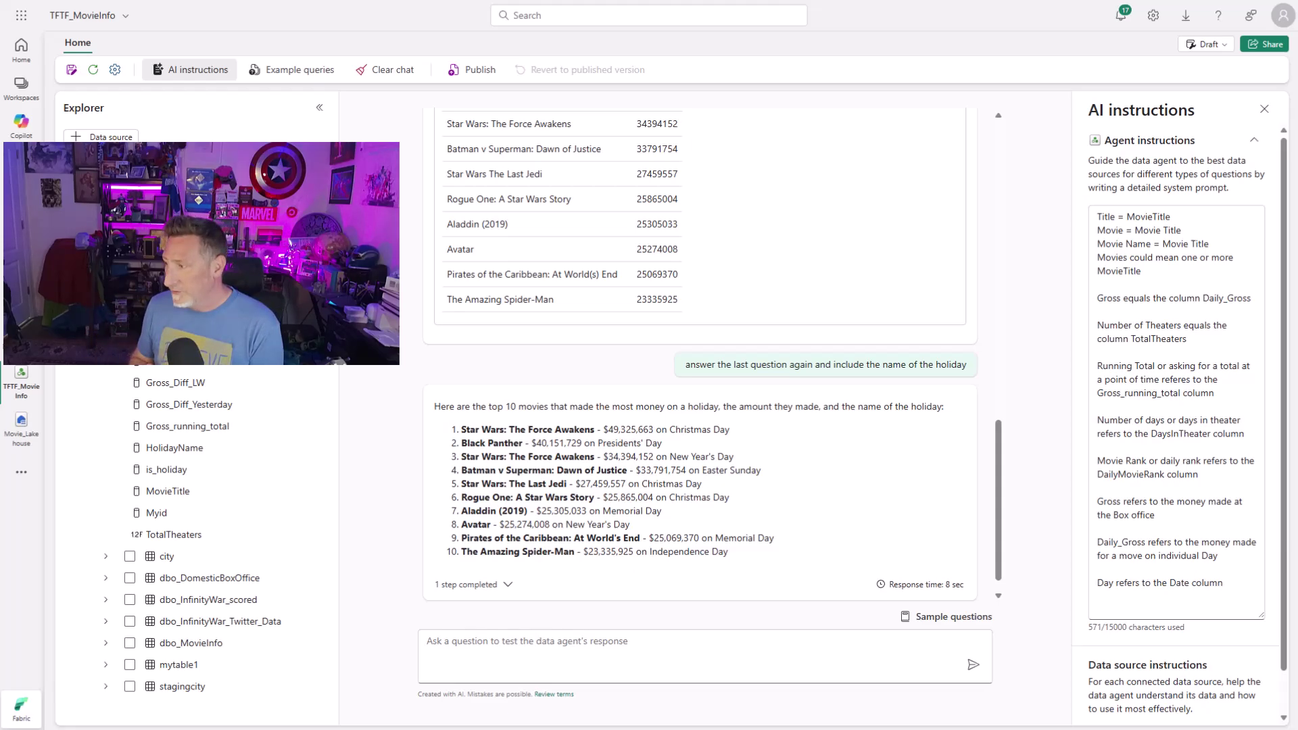
- Publish TFTF_MovieInfo with a description saying it answers United States and Canada domestic box office questions
click(471, 70)
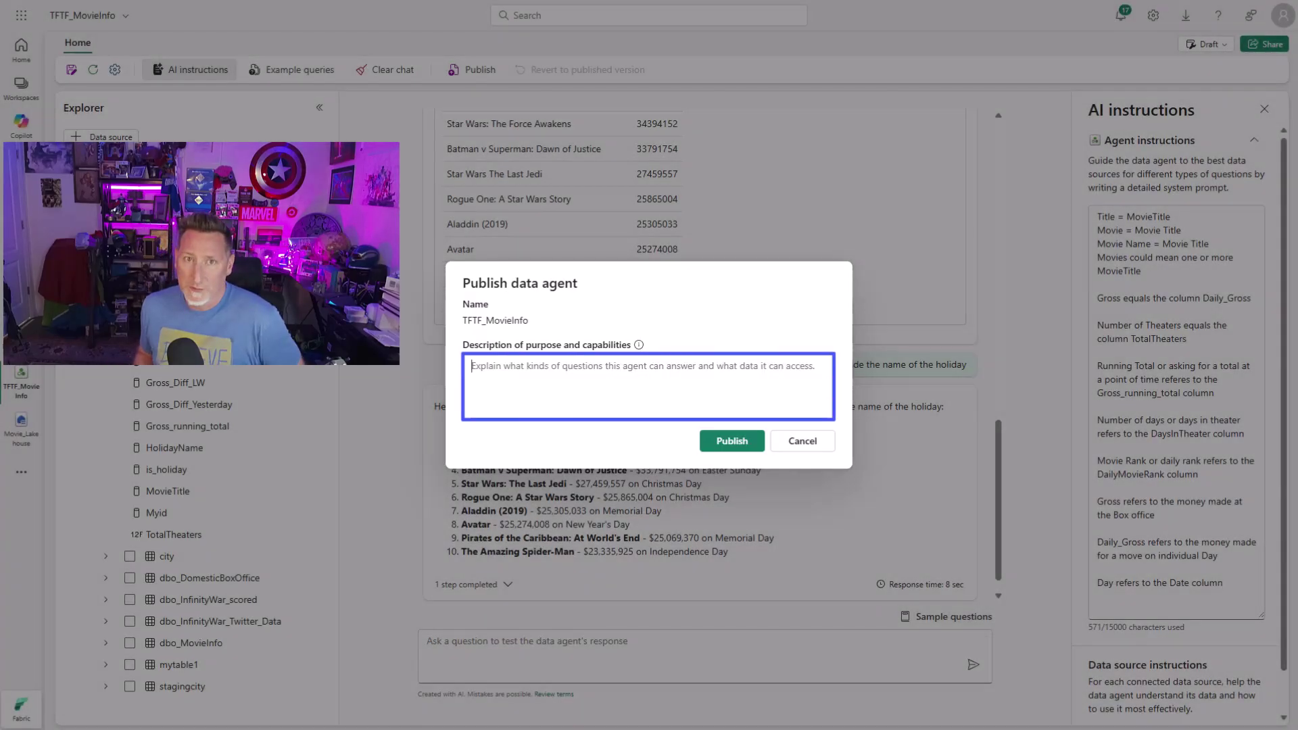
text(This is a)
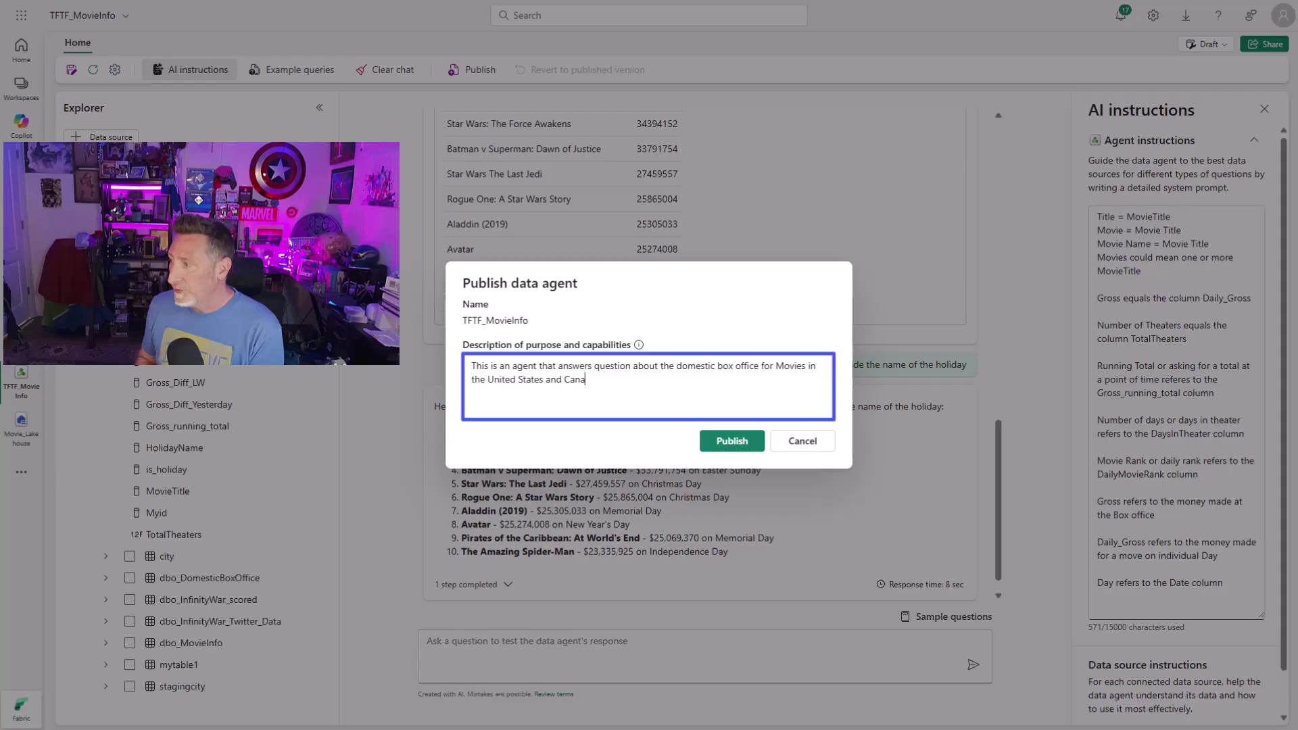
text(da)
click(730, 441)
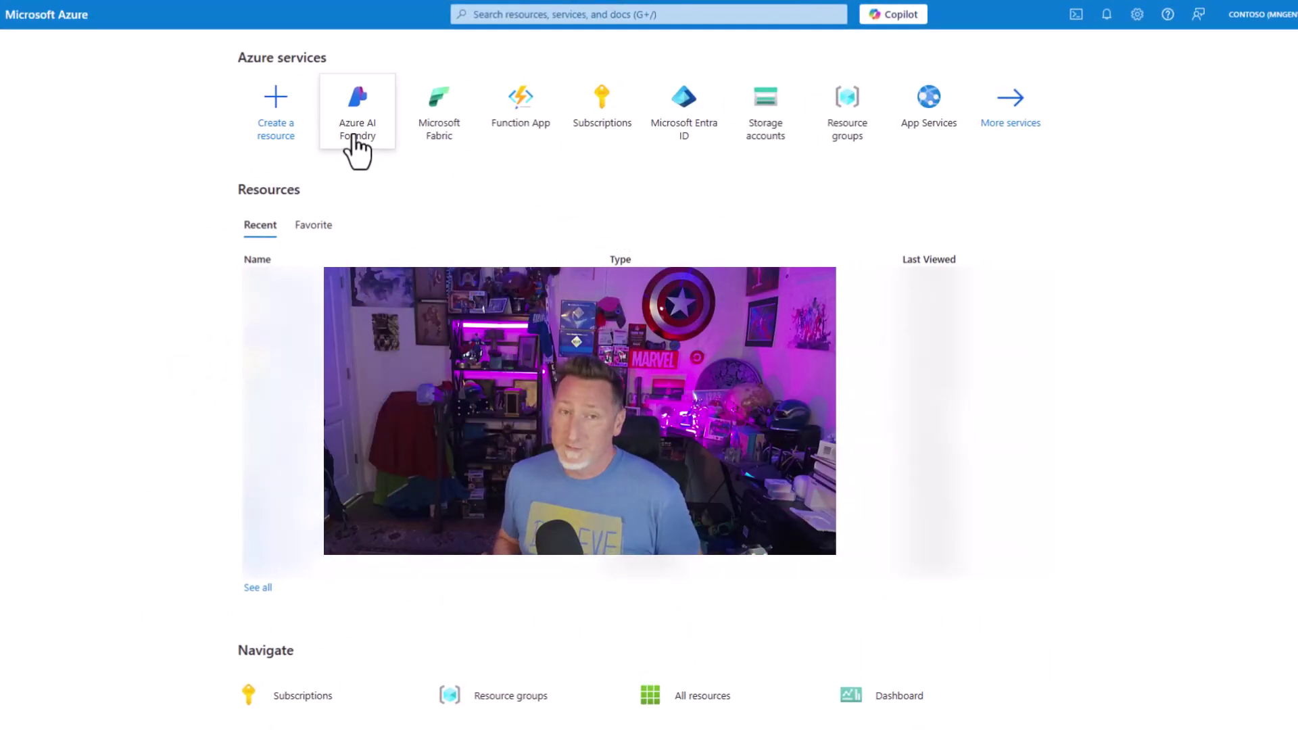
- Find the Azure AI Foundry service through search and start creating a new resource
mouse_move(353, 135)
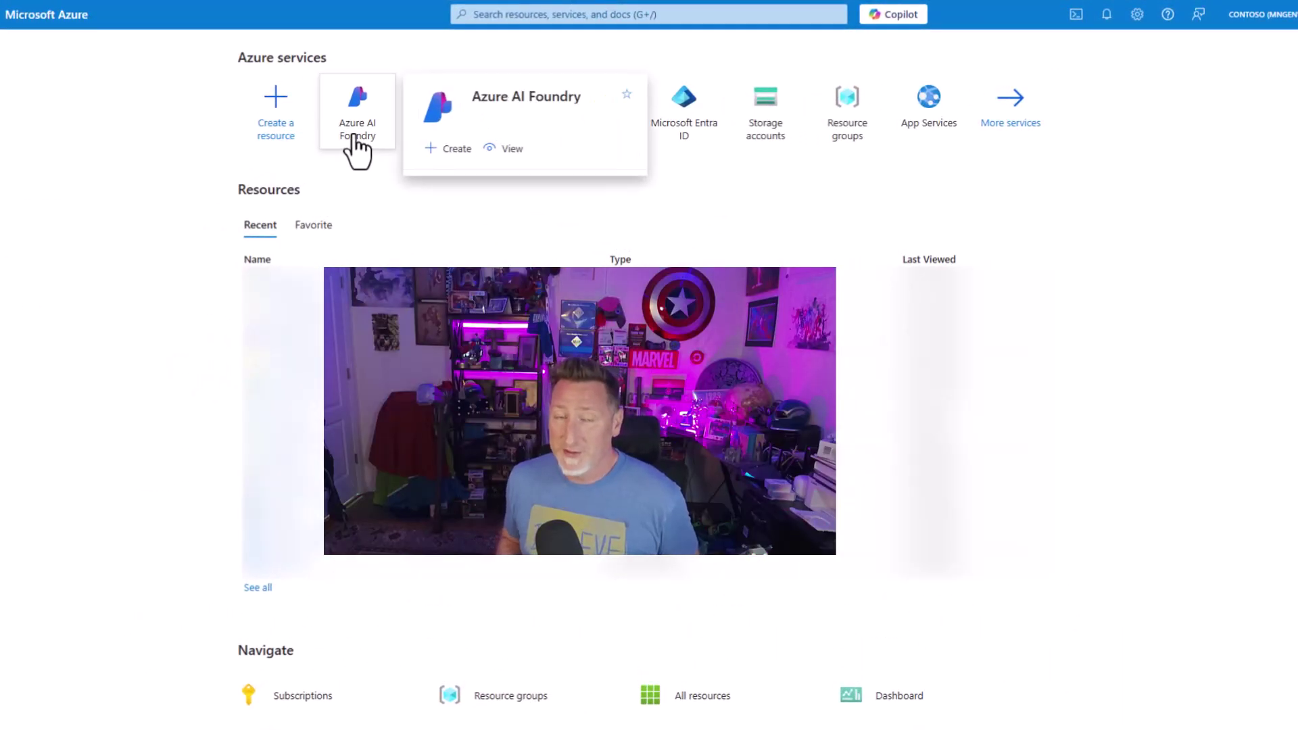
click(542, 15)
text(Azur)
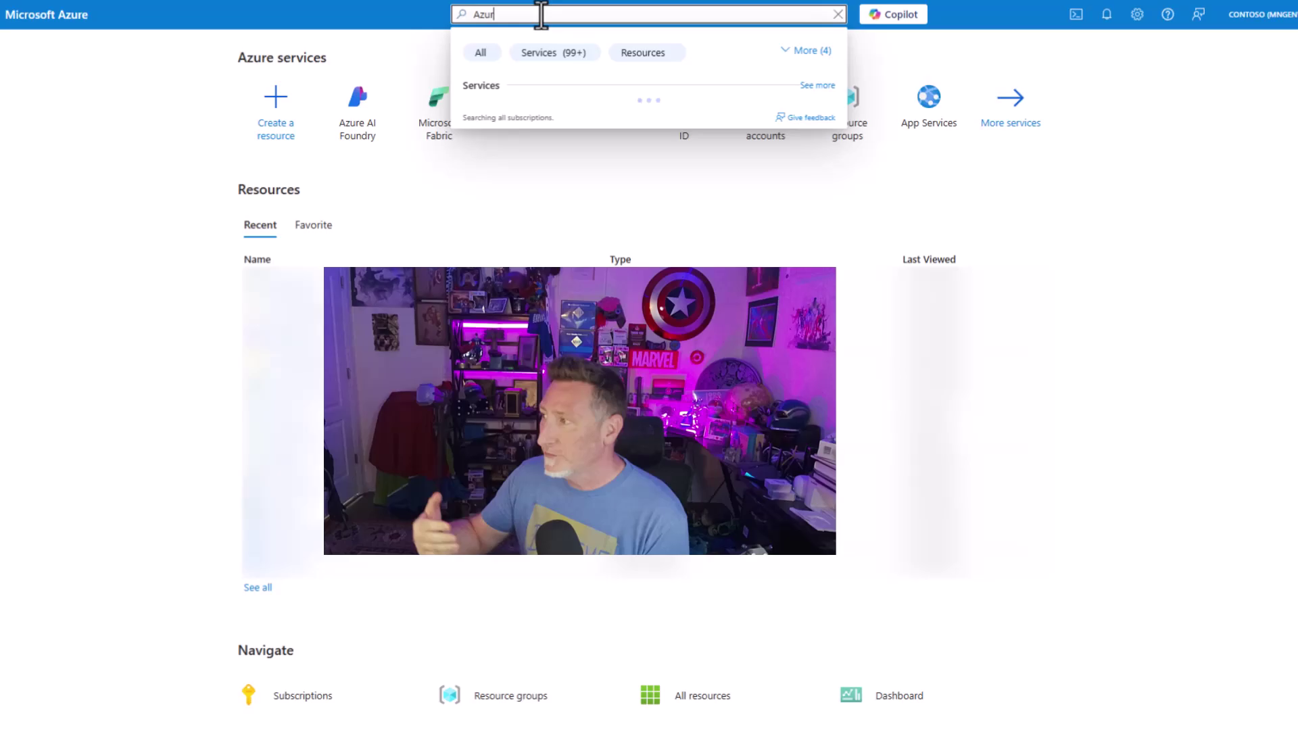
text(e AI Foundry)
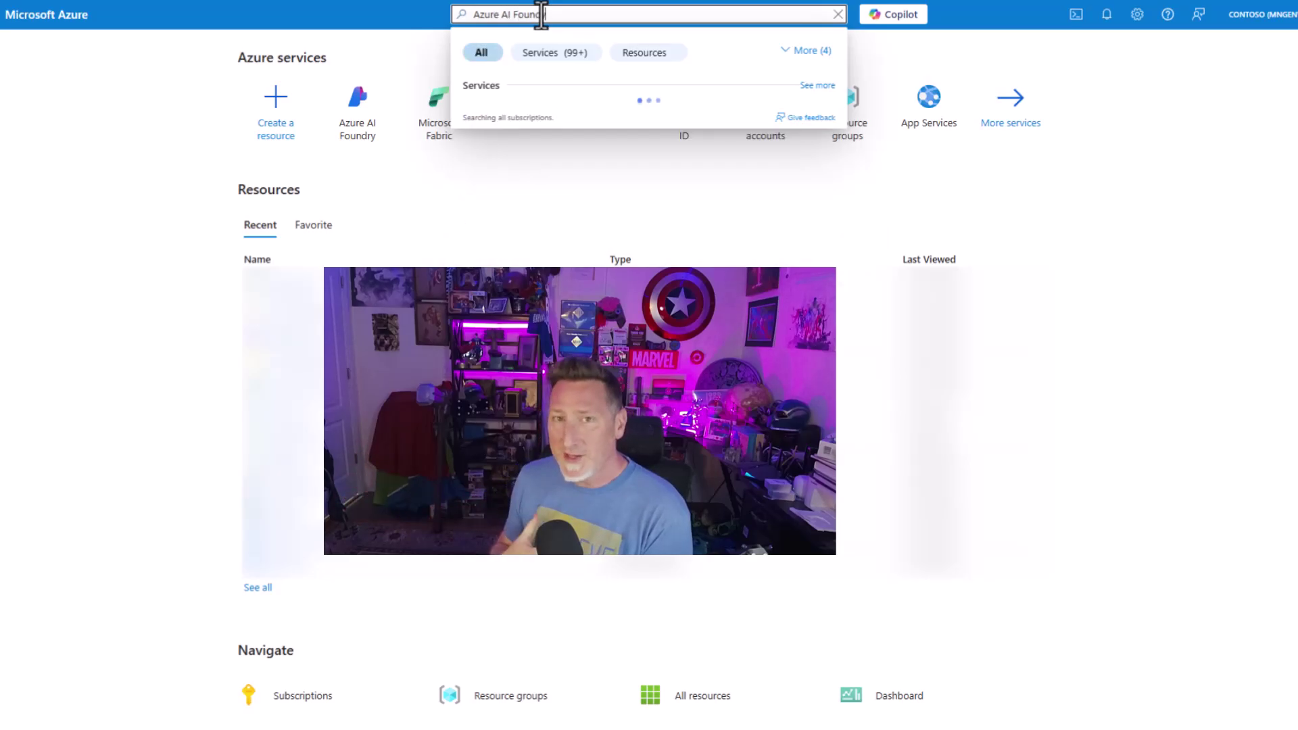
click(541, 117)
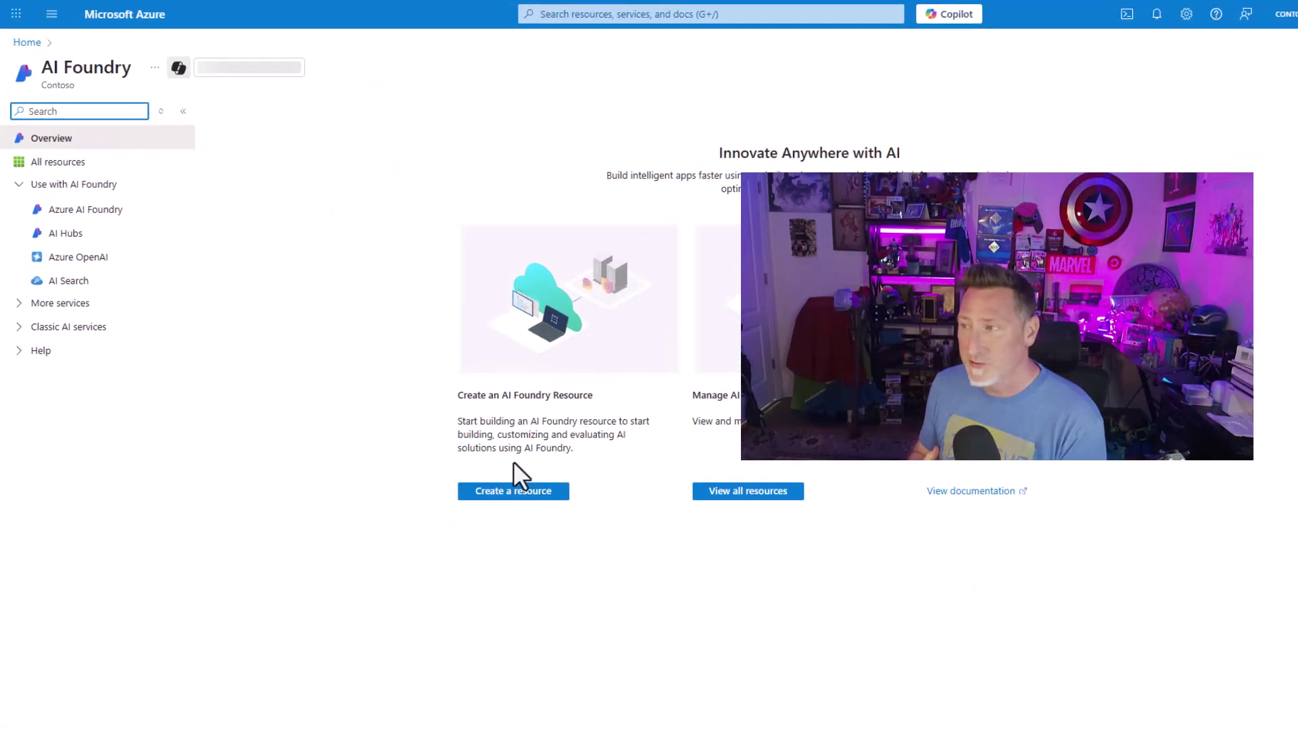
click(533, 500)
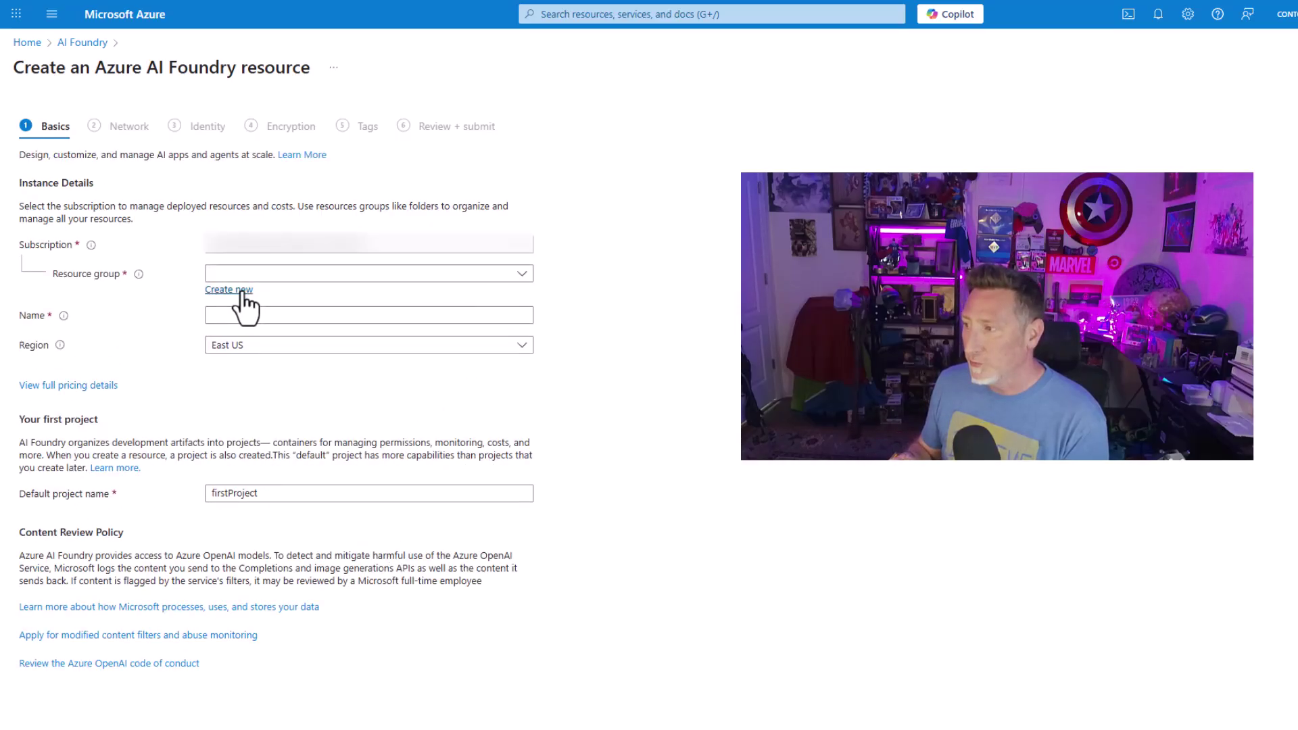
- Fill in the Basics: new resource group tftfmovies, region East US, resource name tftffoundry
click(242, 291)
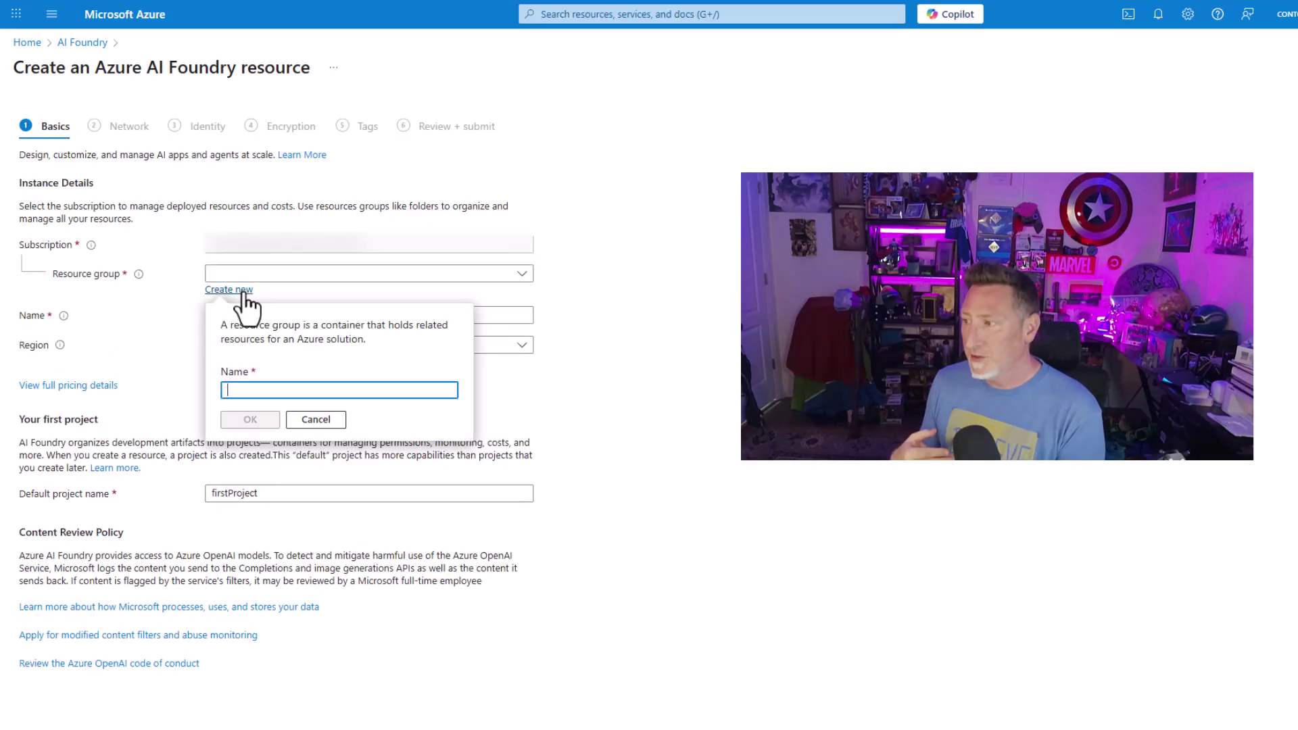
text(tf)
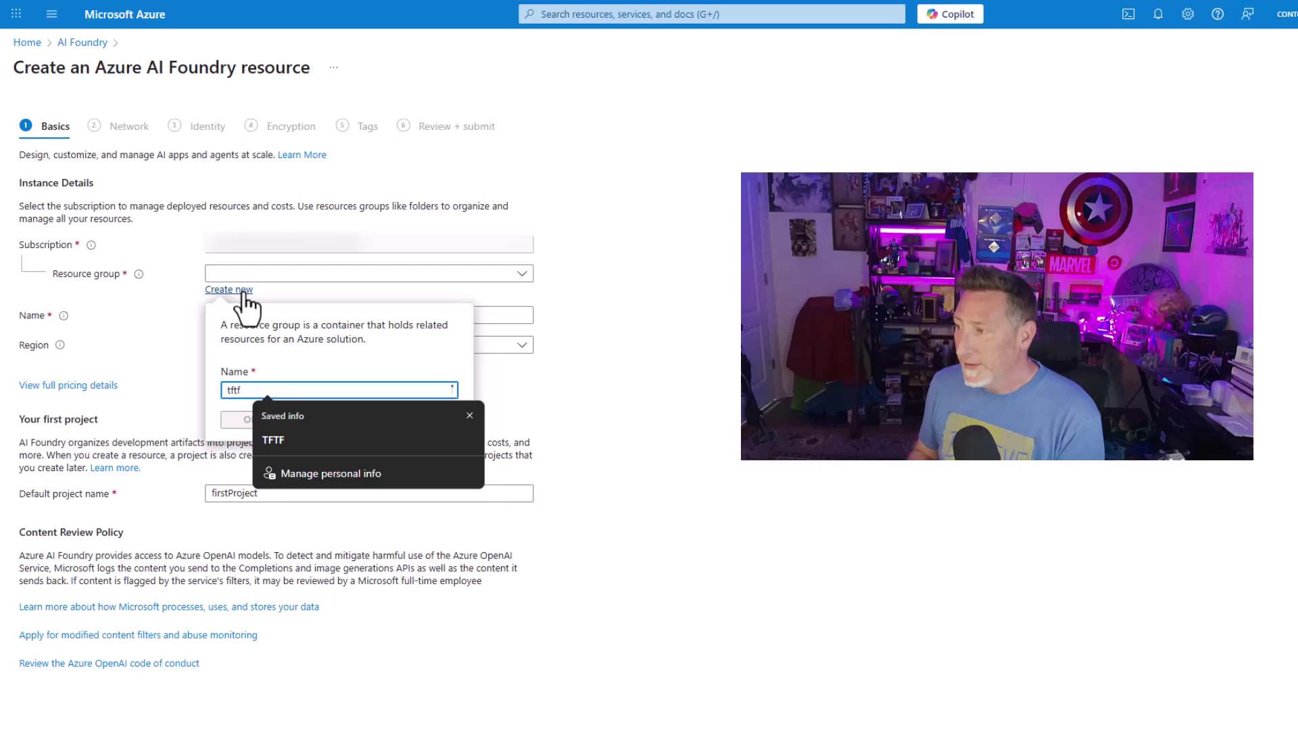
text(tFmovies)
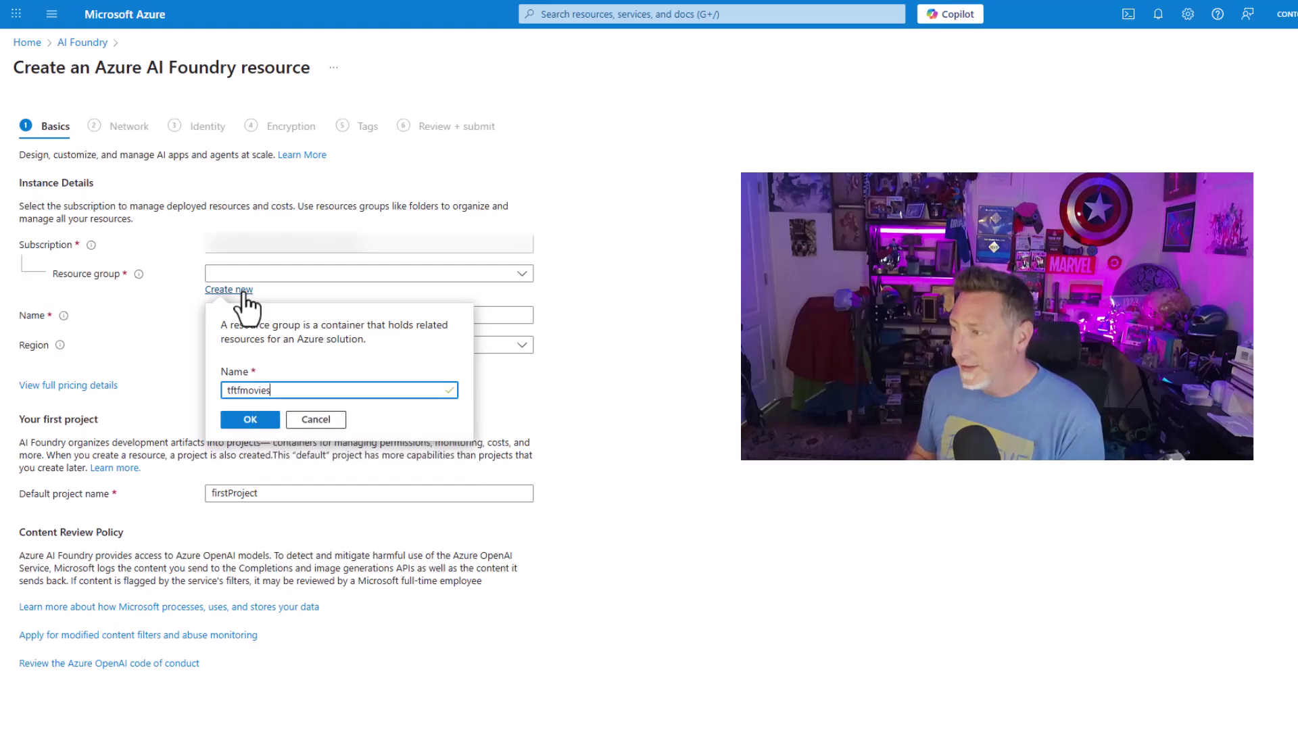
click(249, 425)
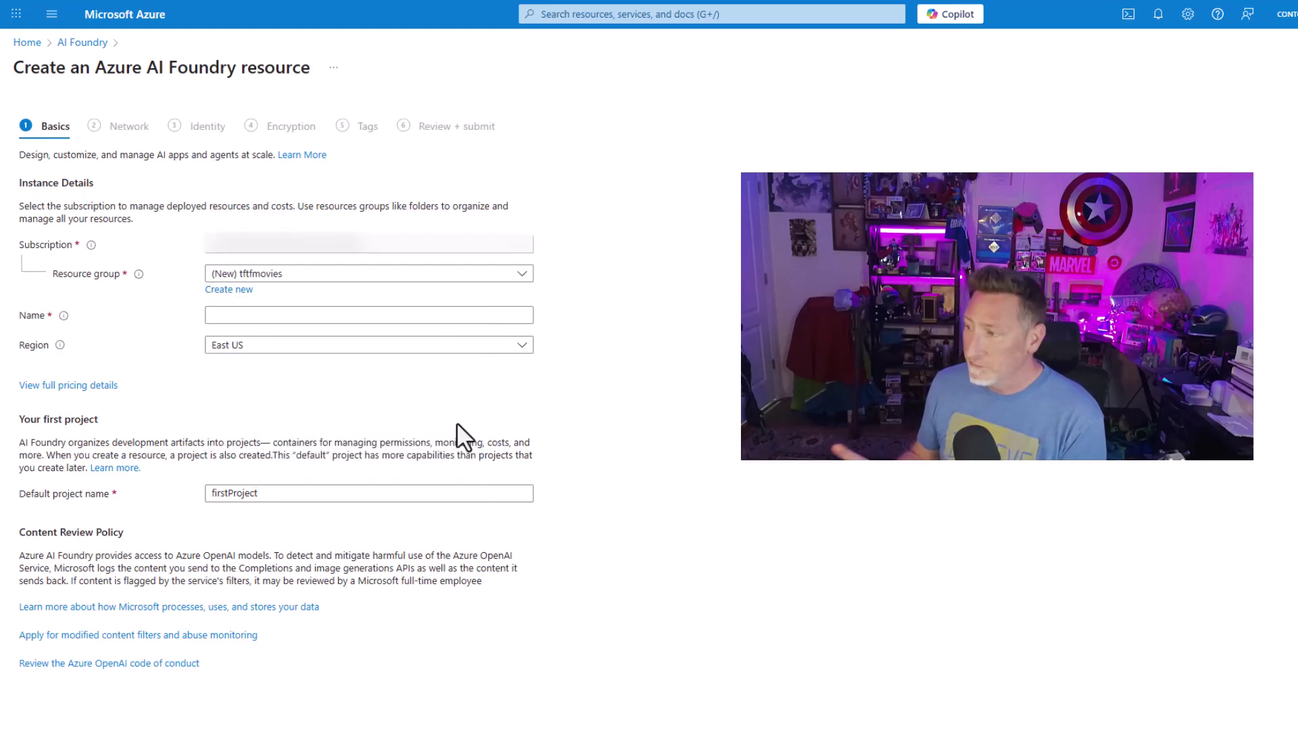
click(519, 348)
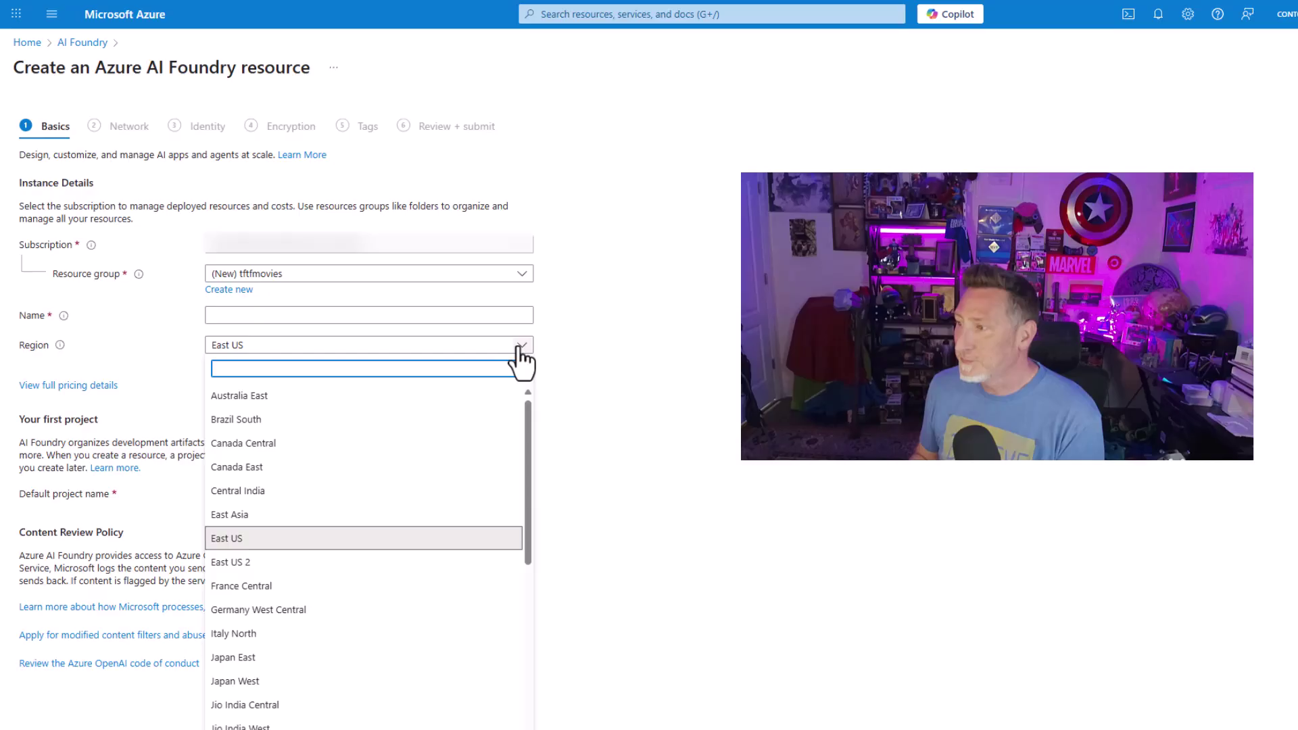
click(519, 347)
text(tftf_found)
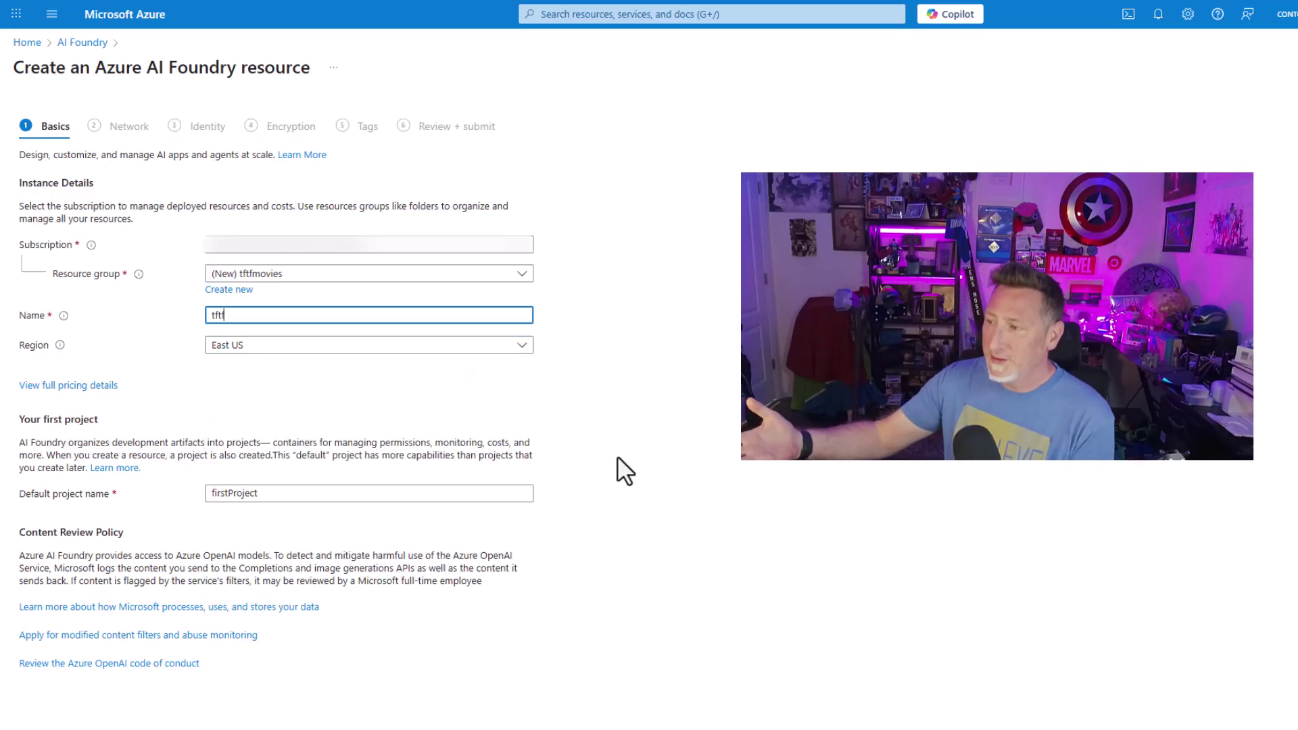
text(ry)
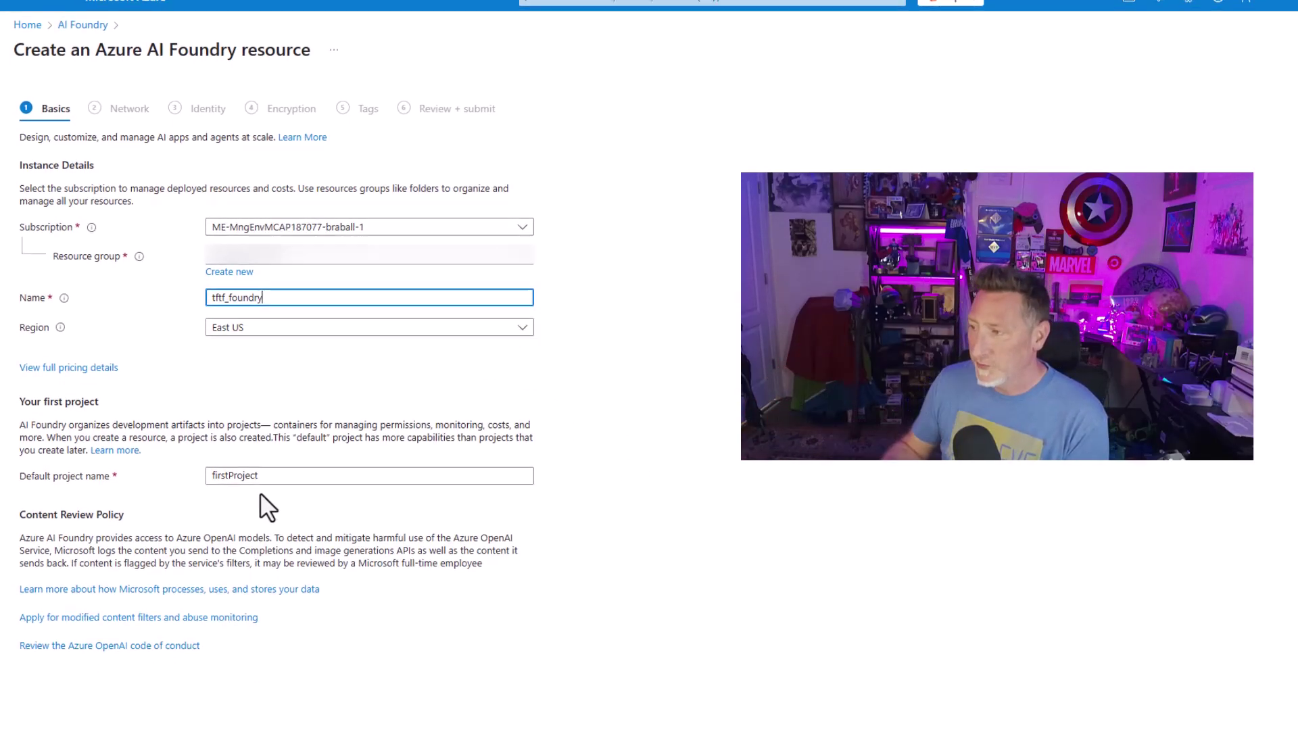
click(119, 709)
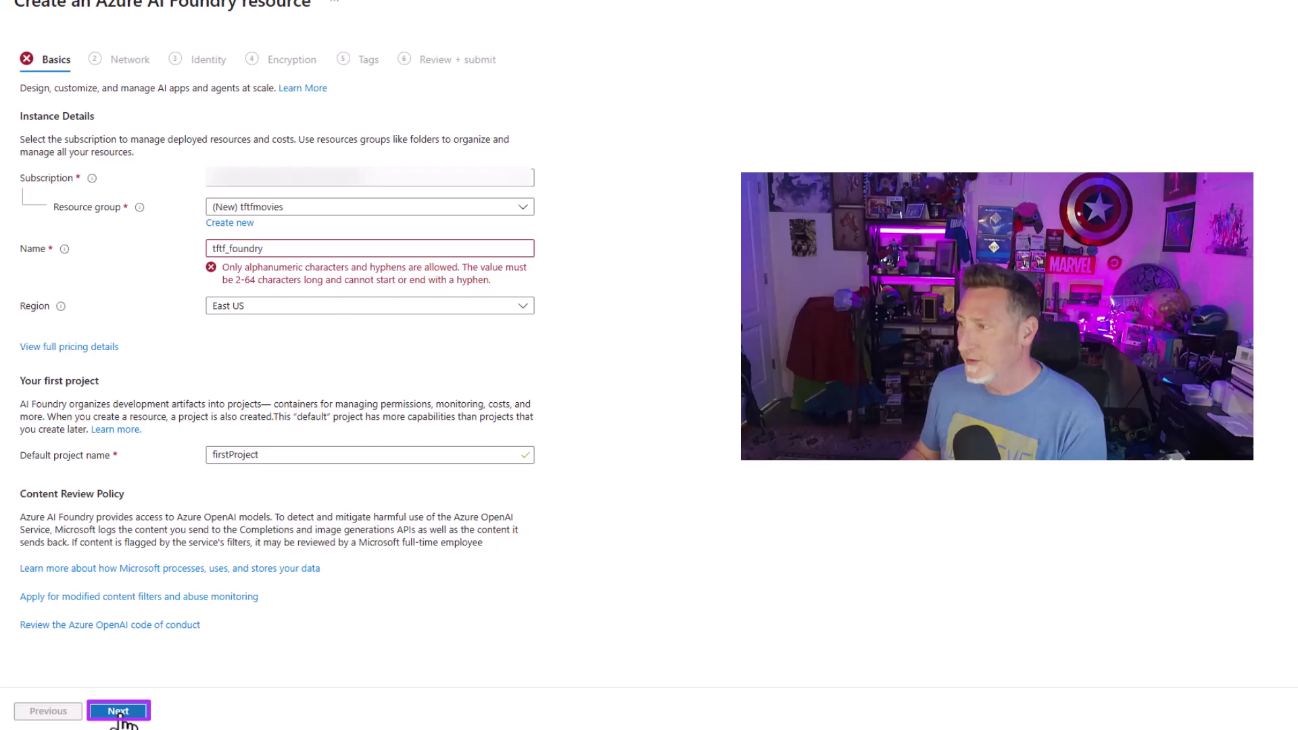
click(230, 248)
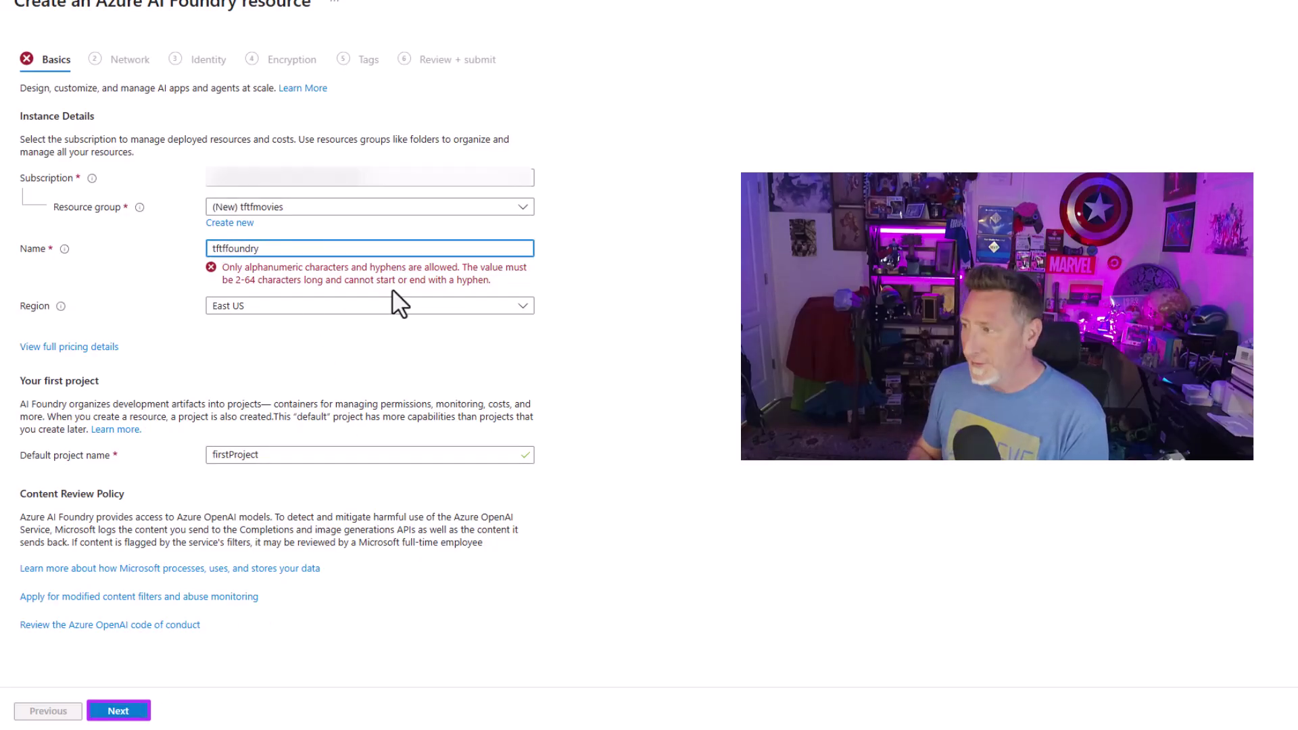
- Accept the network, identity, encryption and tags defaults, then create the resource
click(119, 717)
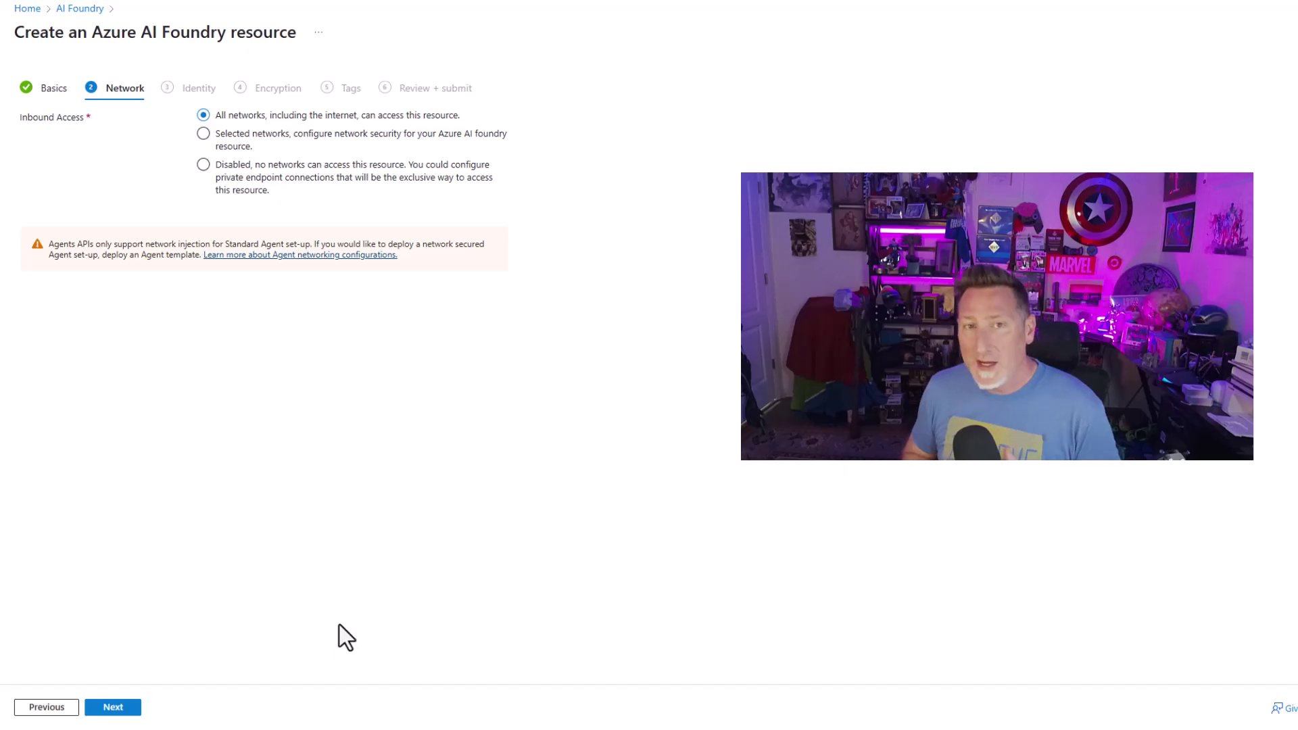
click(111, 710)
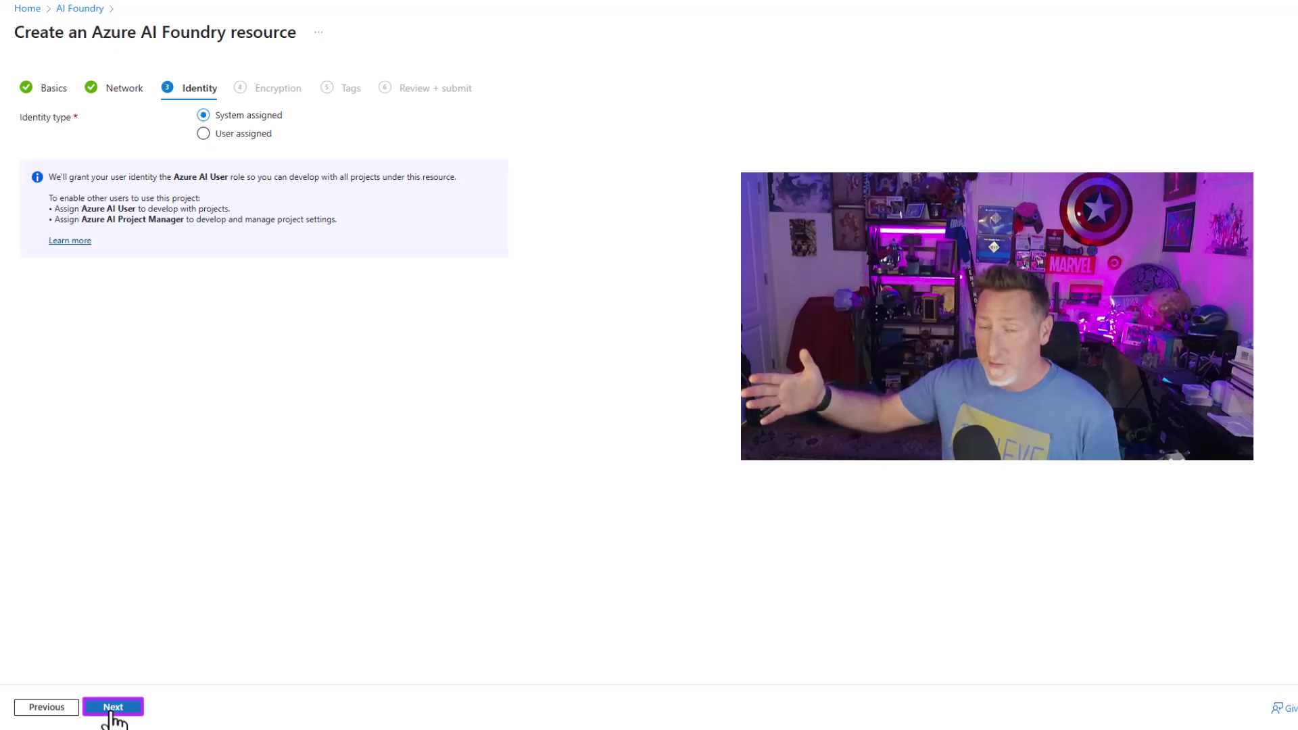
click(113, 707)
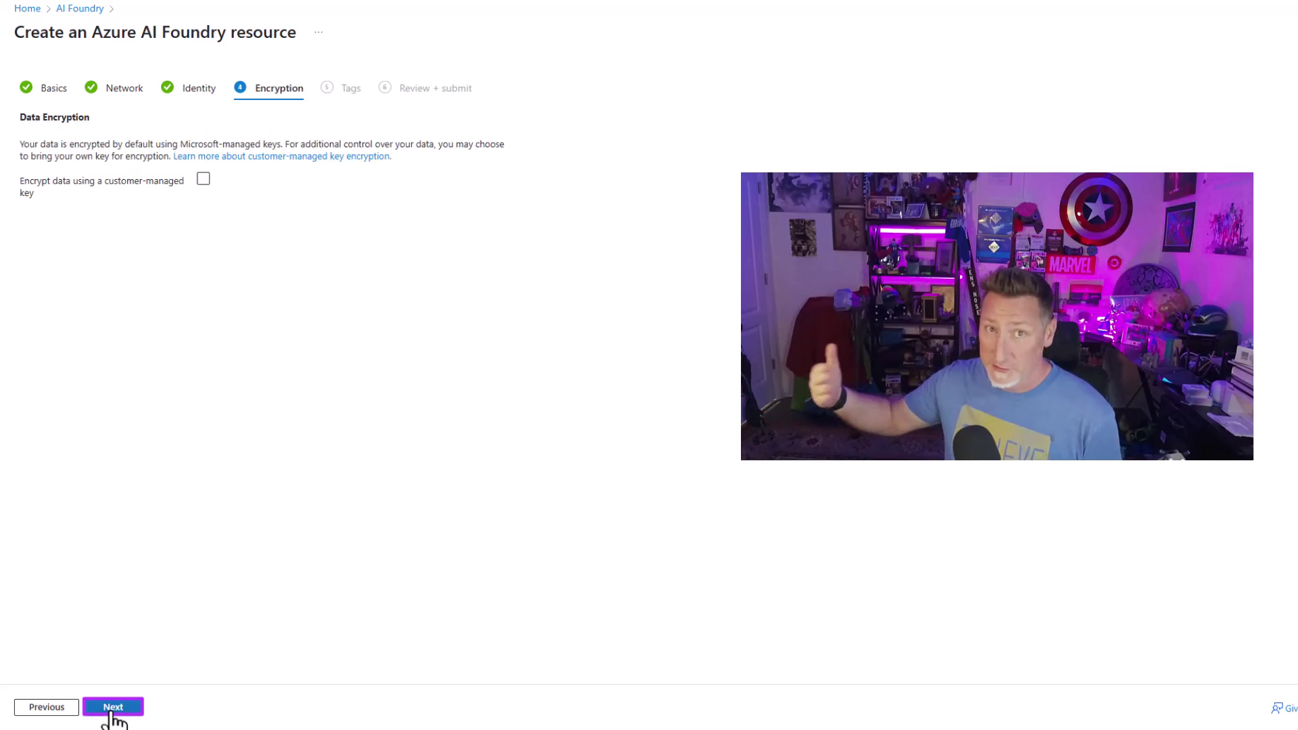
click(113, 708)
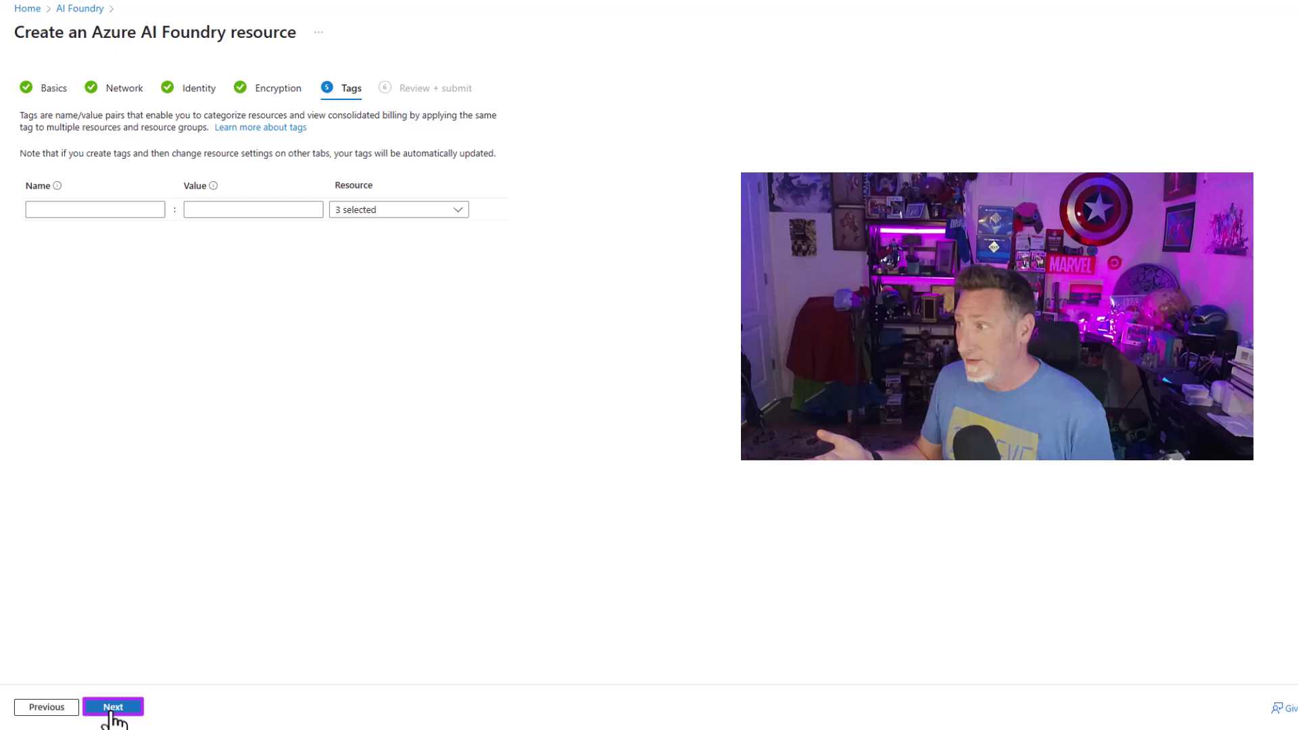
click(113, 707)
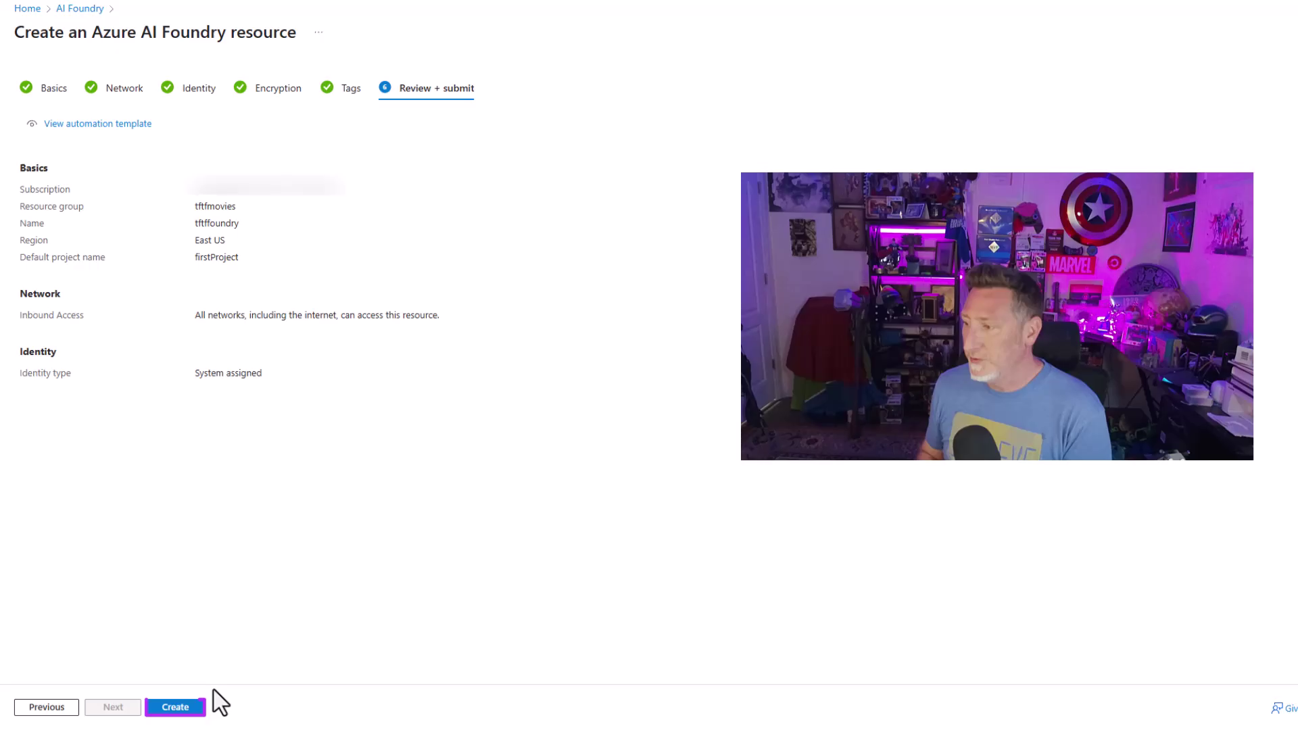
click(176, 708)
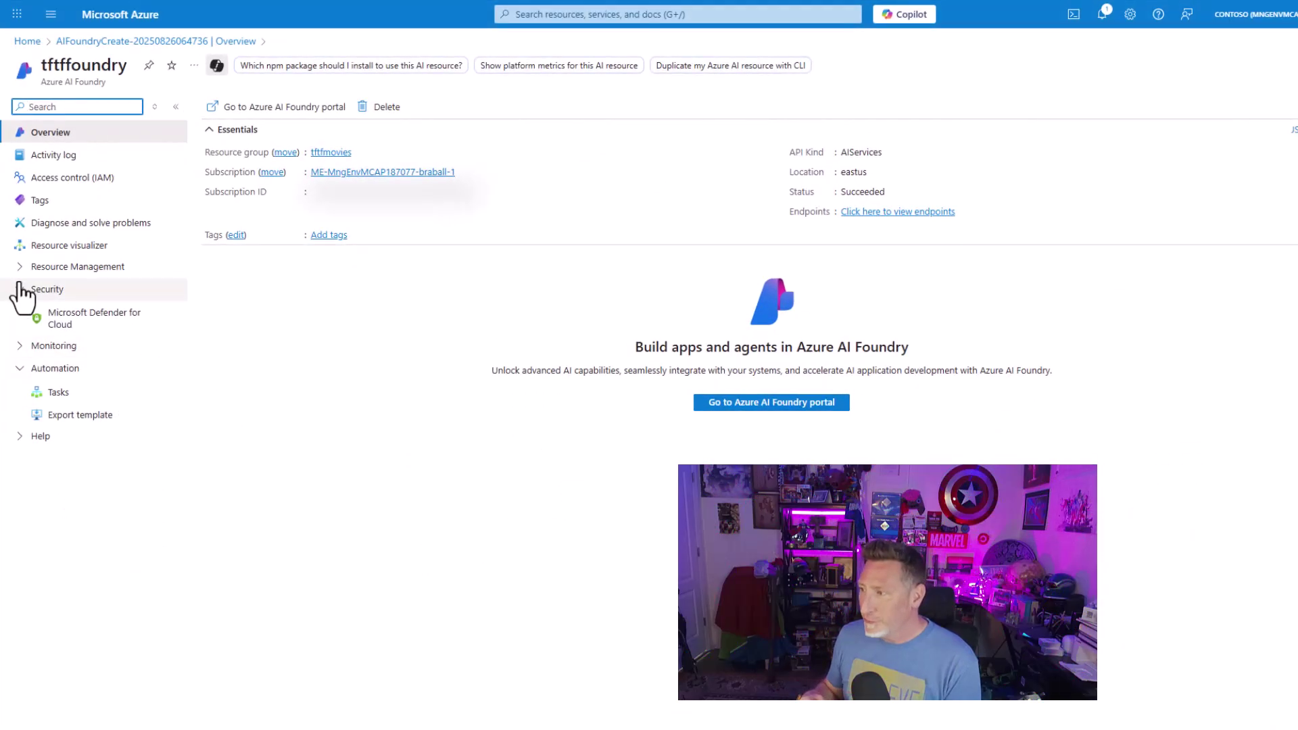
- Open tftffoundry in the Azure AI Foundry portal and go to firstProject's Agents page
click(19, 266)
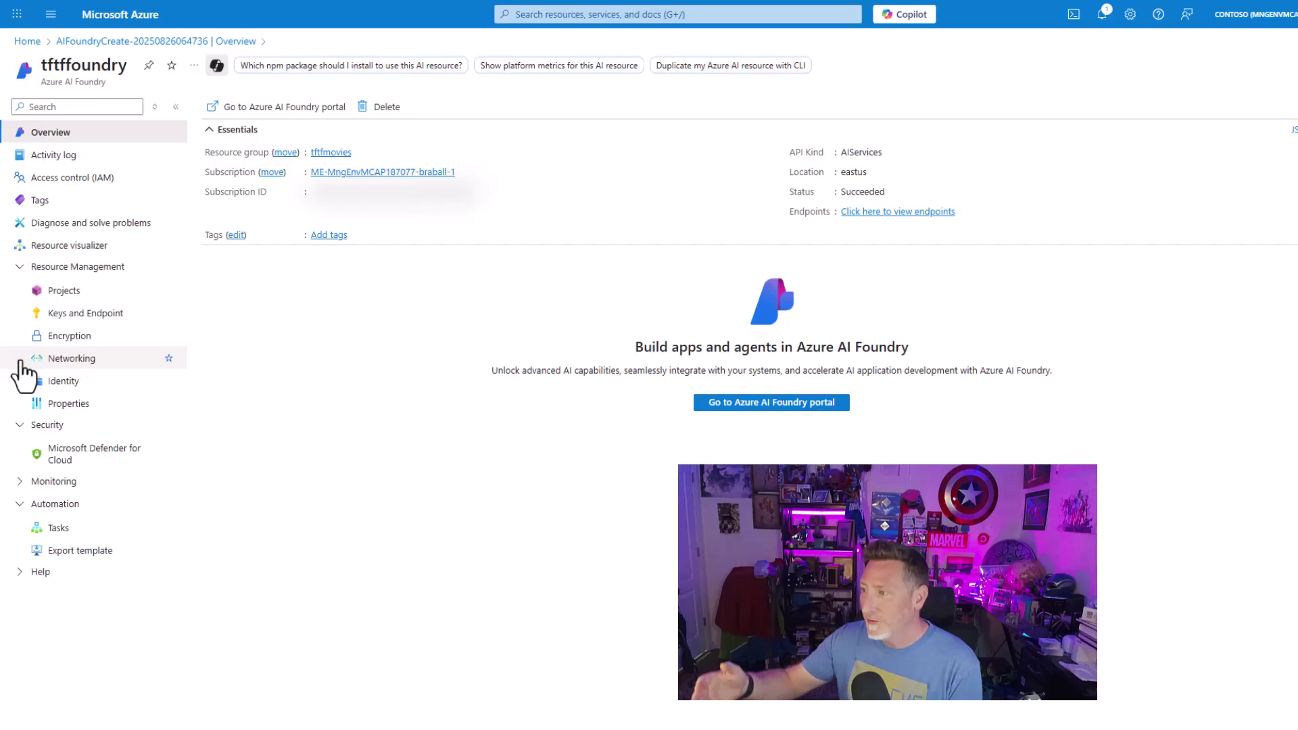
click(771, 404)
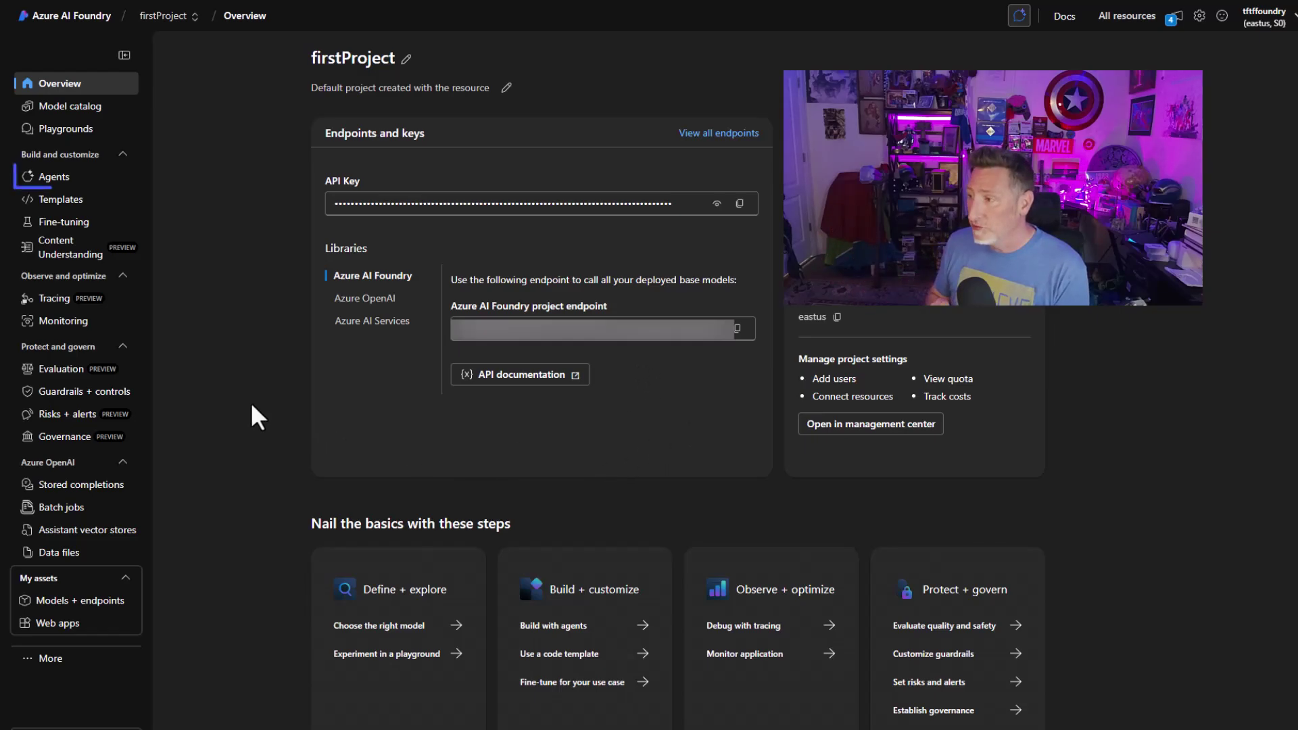
click(53, 177)
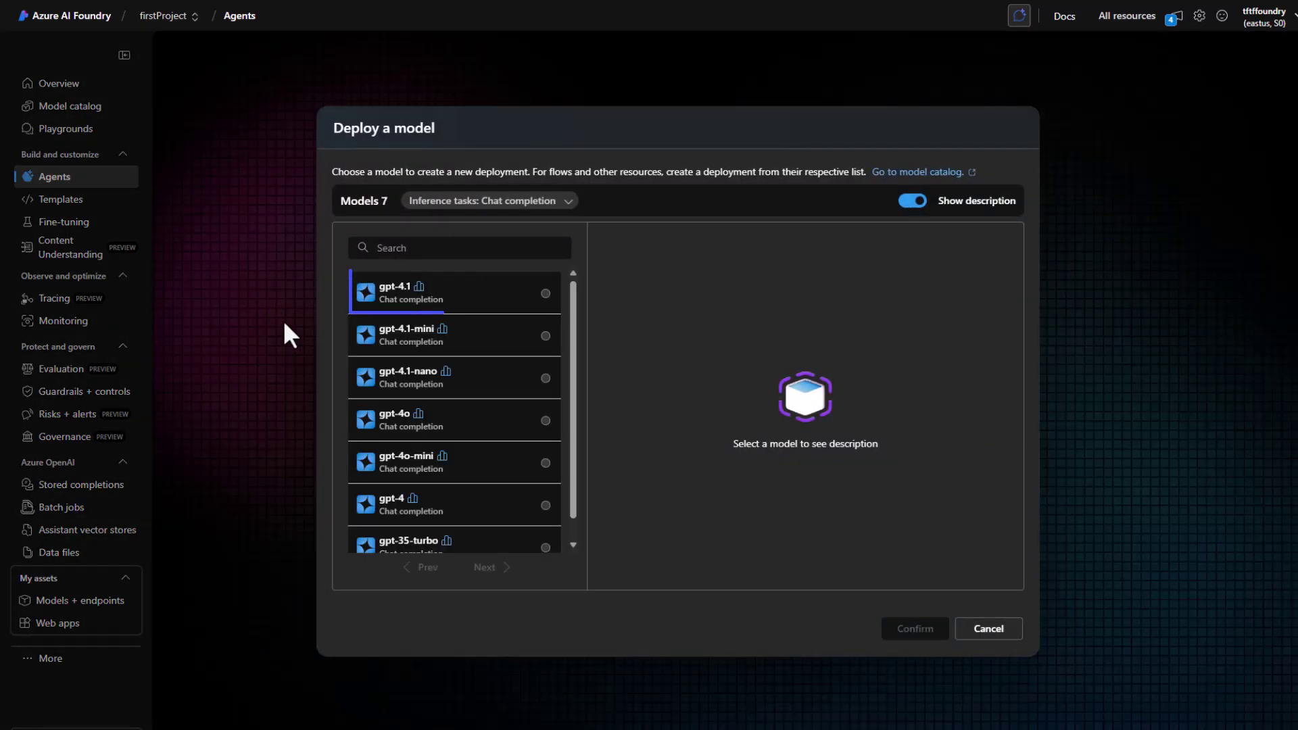
- Deploy gpt-4.1 as Agent181's model
click(476, 309)
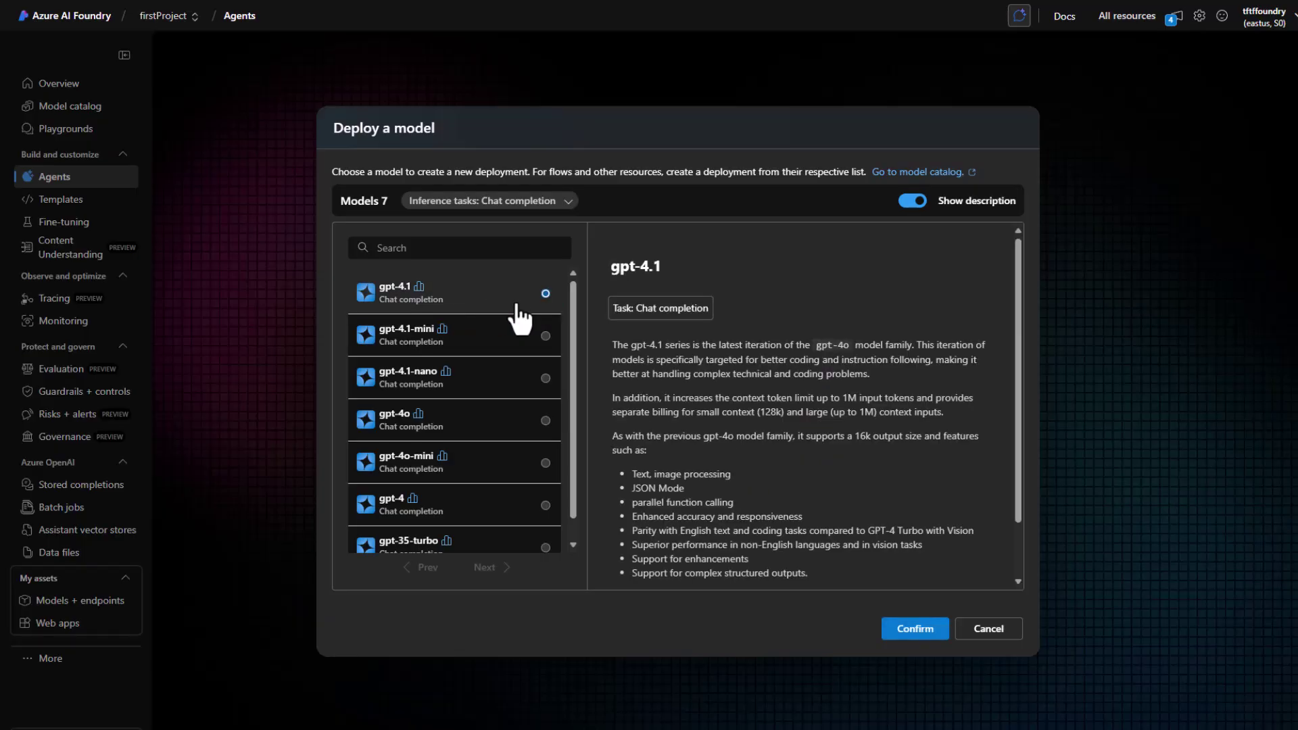
drag(1017, 392, 1022, 513)
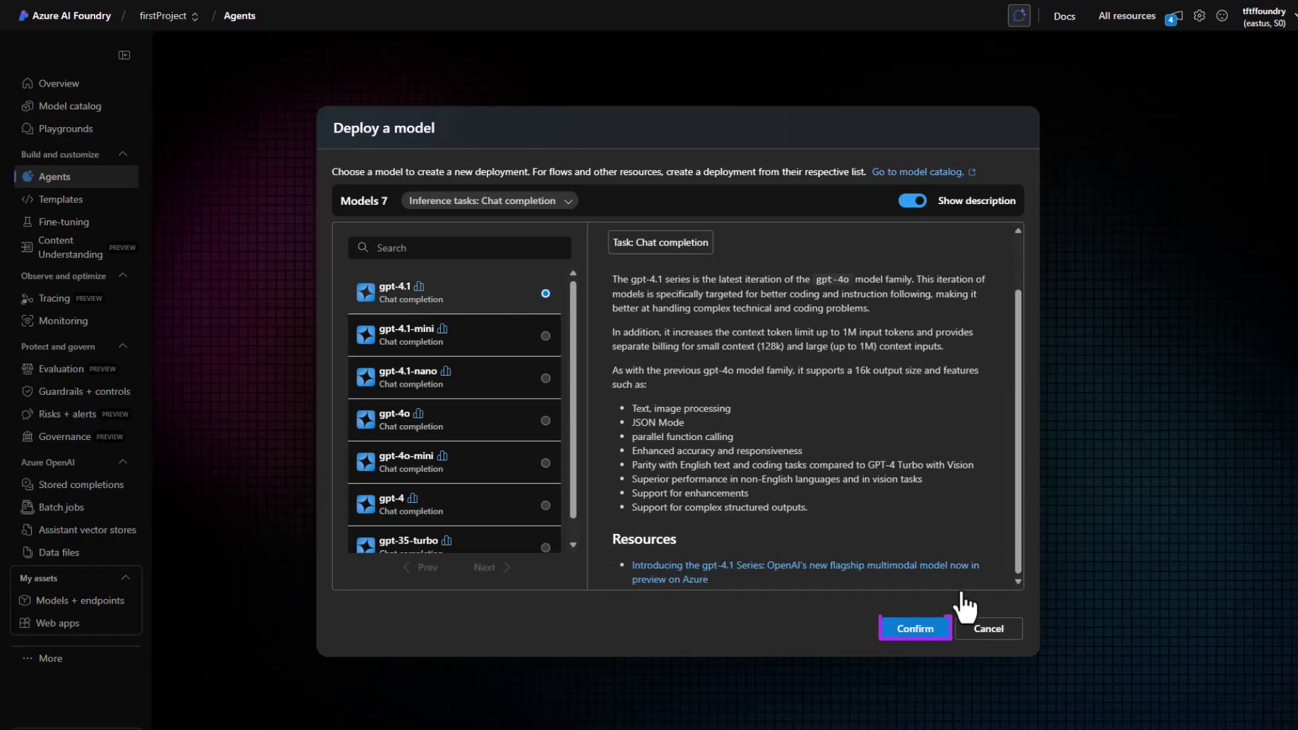
click(915, 632)
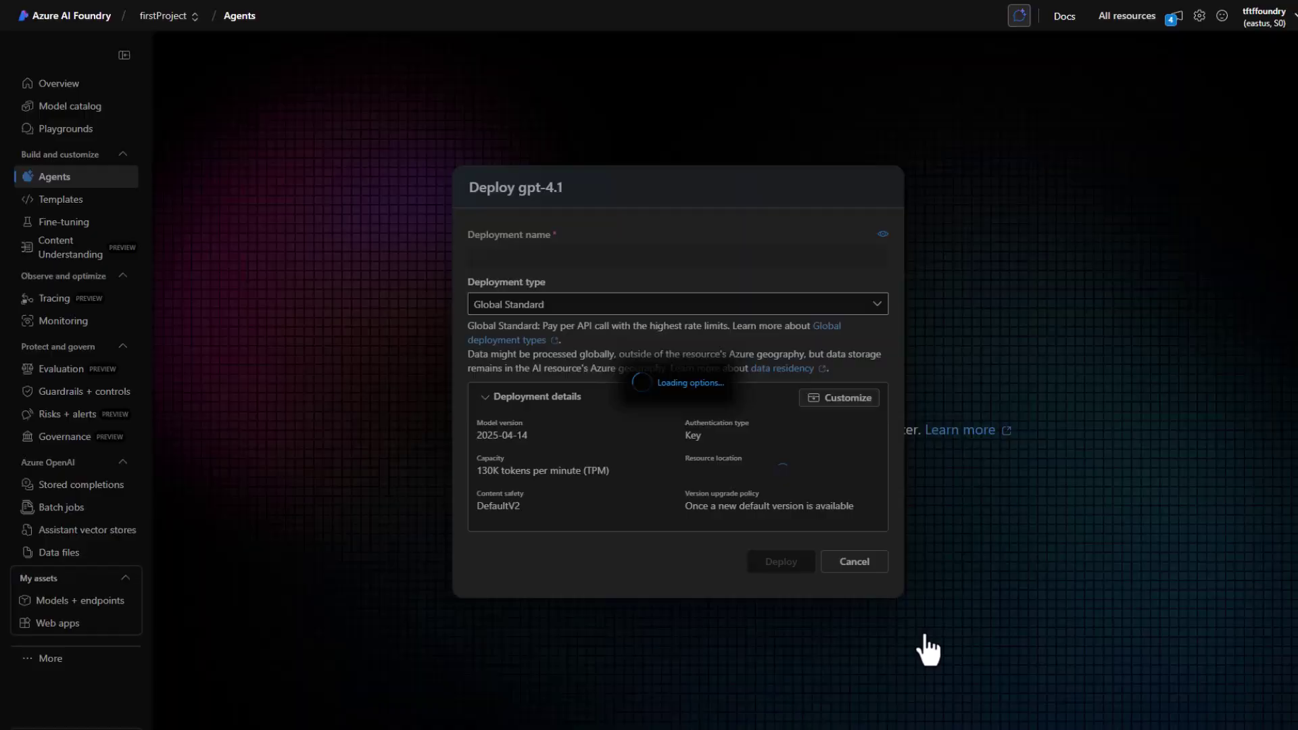
click(782, 566)
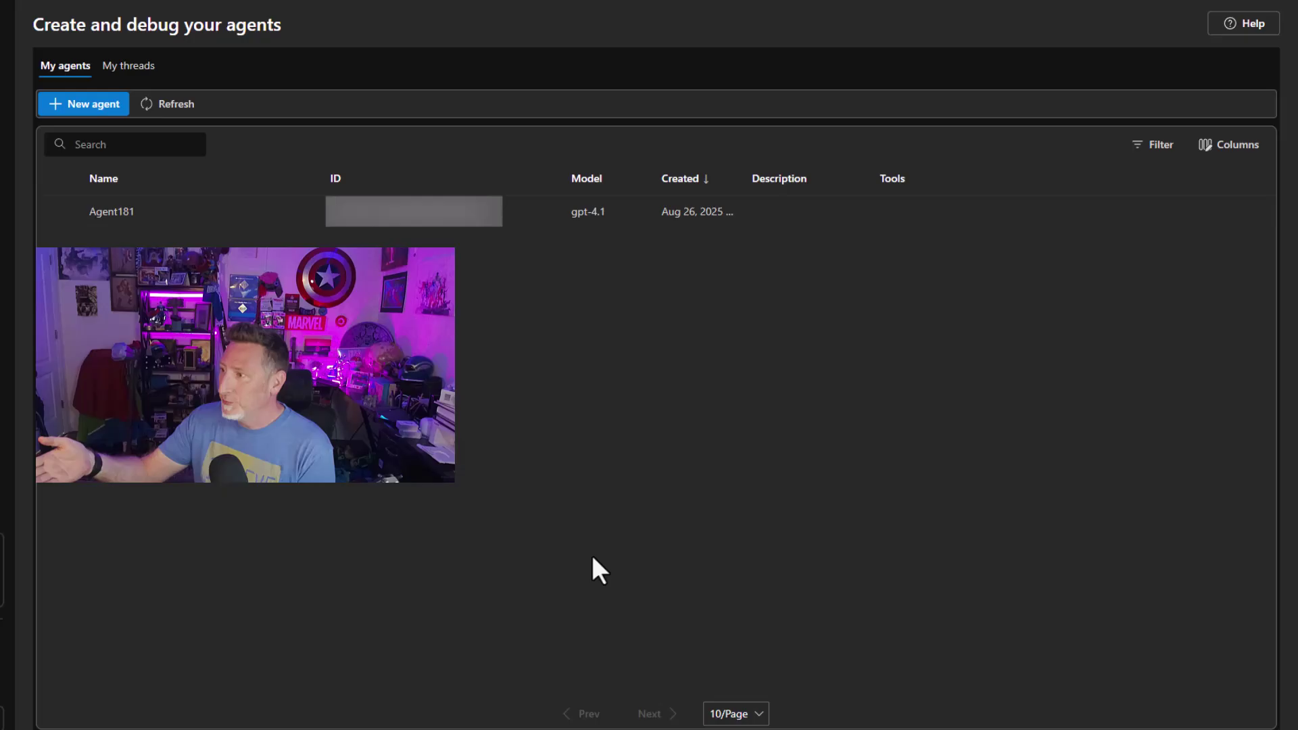
- Add Microsoft Fabric as a knowledge source for Agent181 and start a new connection
click(117, 213)
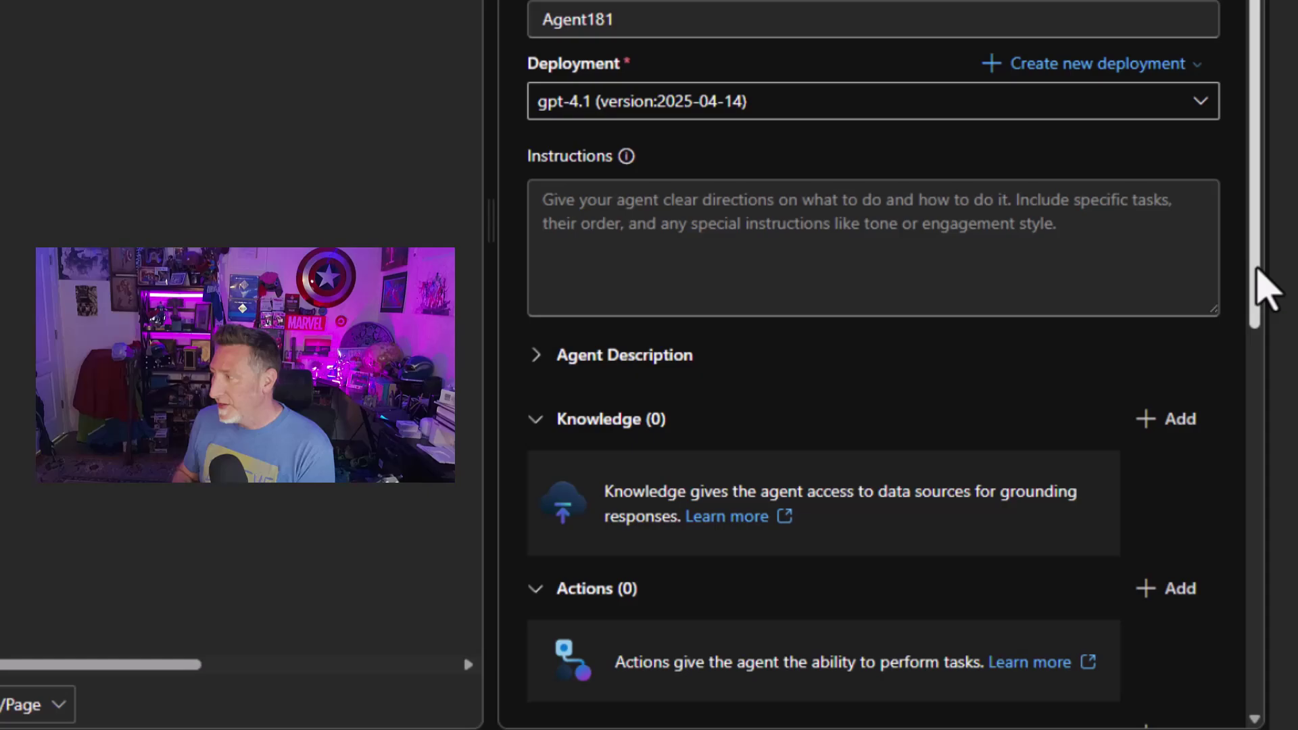
scroll(1274, 460, down, 2)
scroll(1278, 359, down, 6)
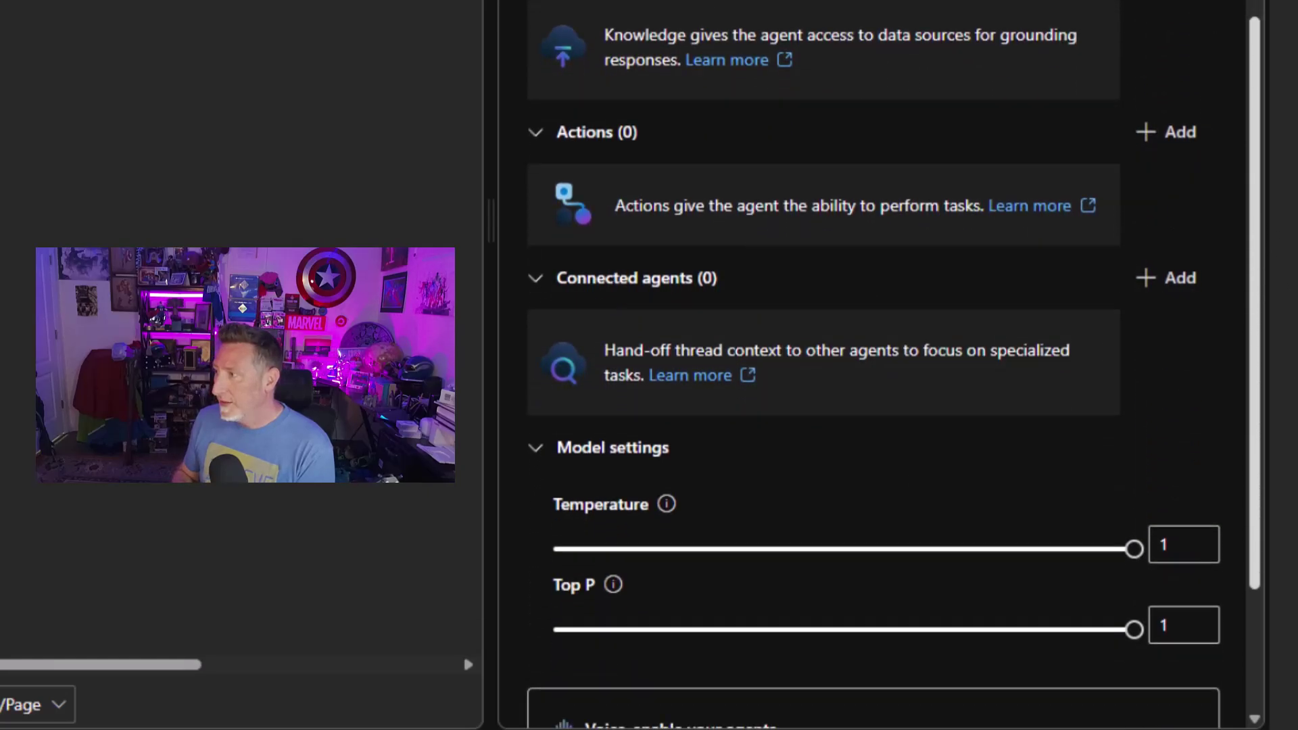
scroll(1145, 102, up, 3)
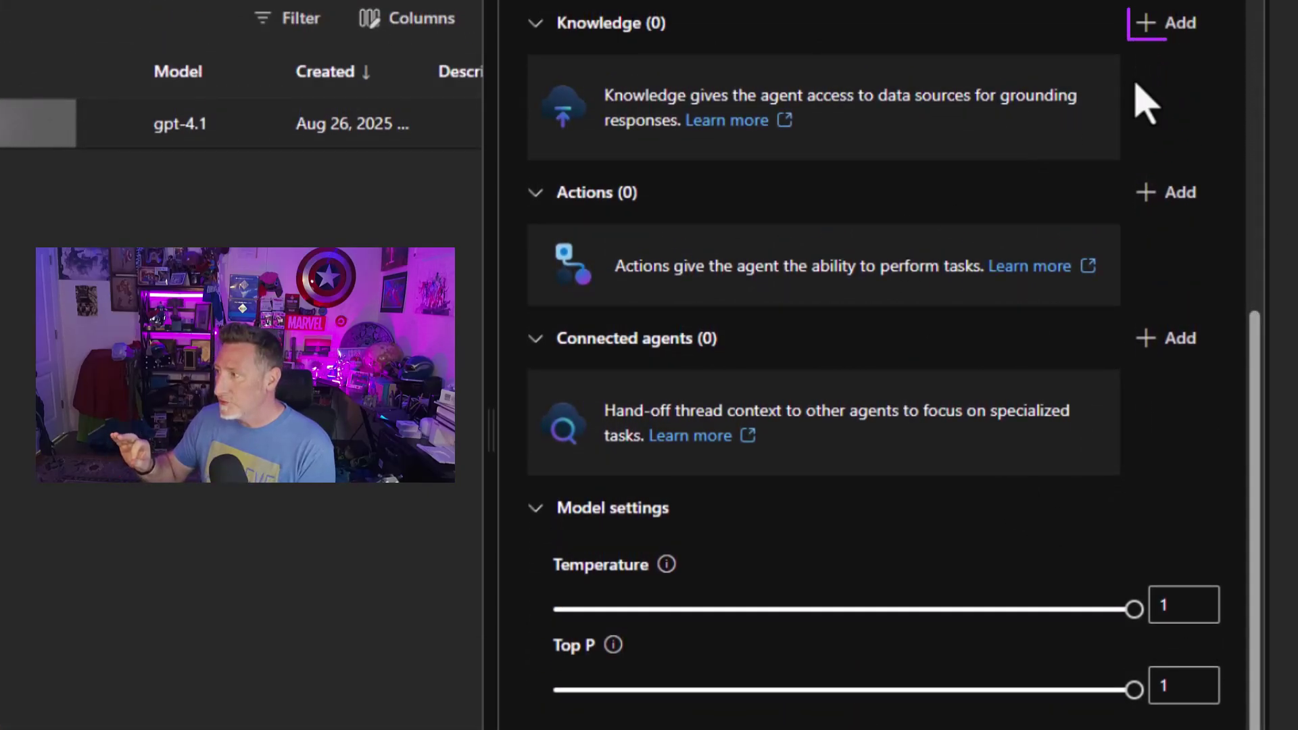
click(1148, 31)
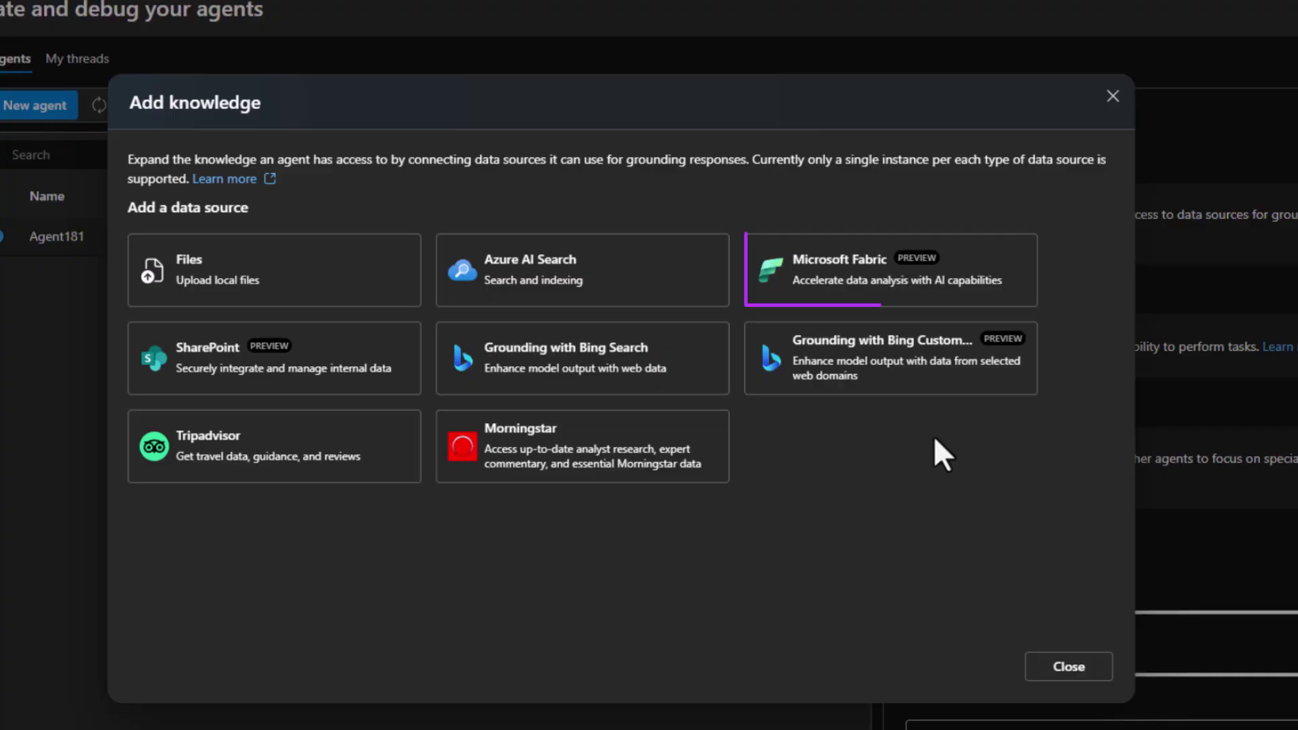
click(512, 200)
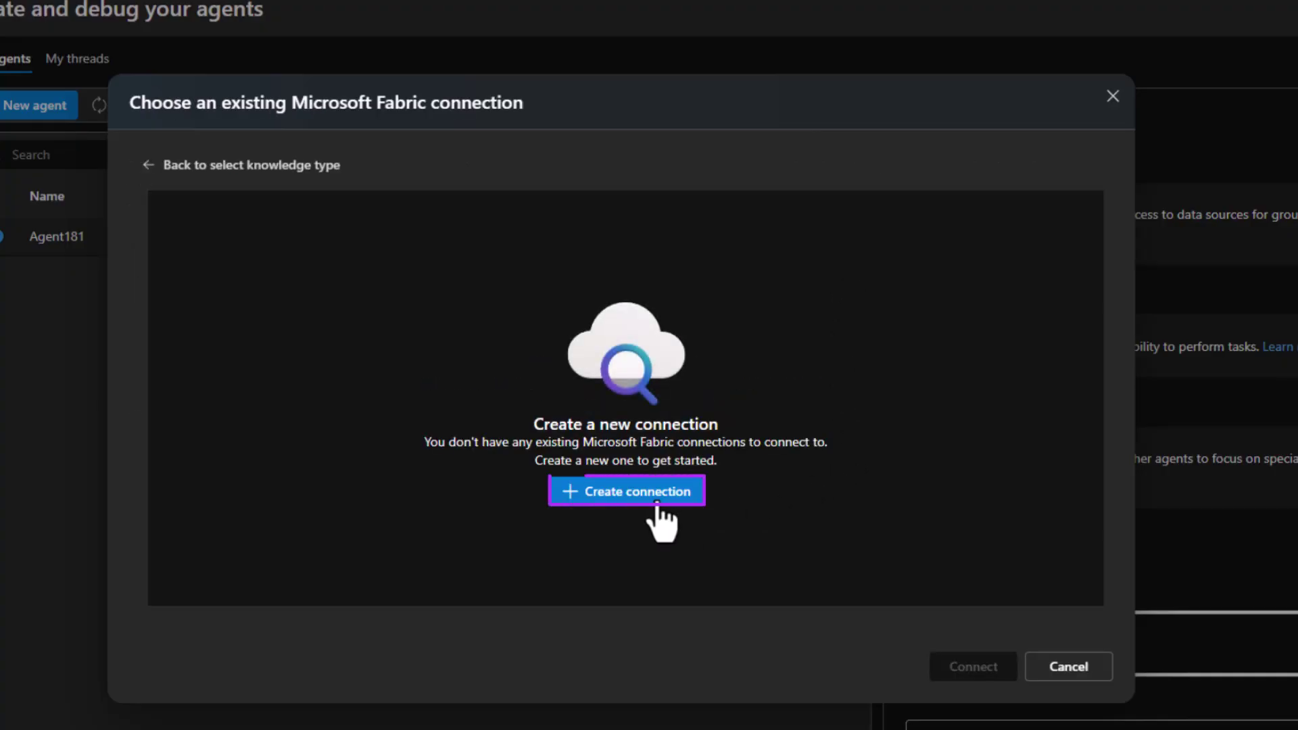
click(653, 500)
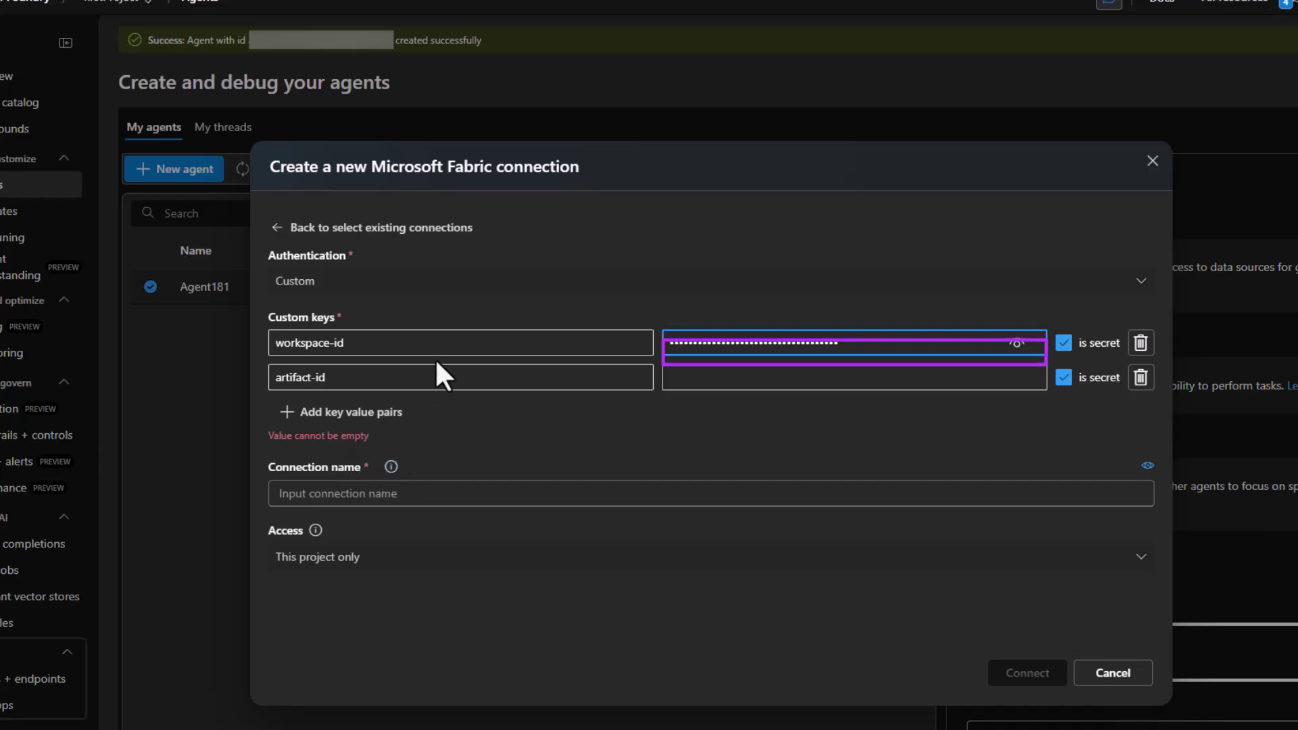
- Paste the artifact-id value and create the Fabric connection named tftf_movieinfo
click(720, 380)
key(ctrl+v)
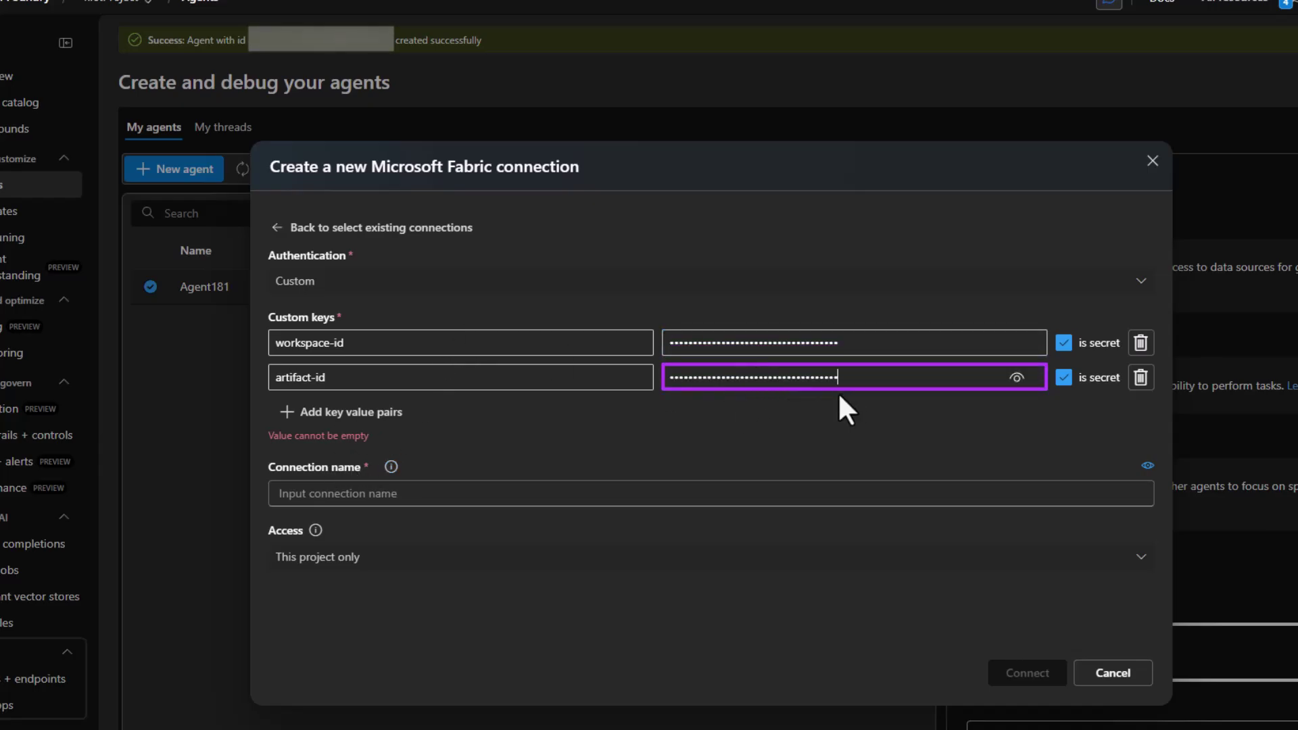
click(633, 481)
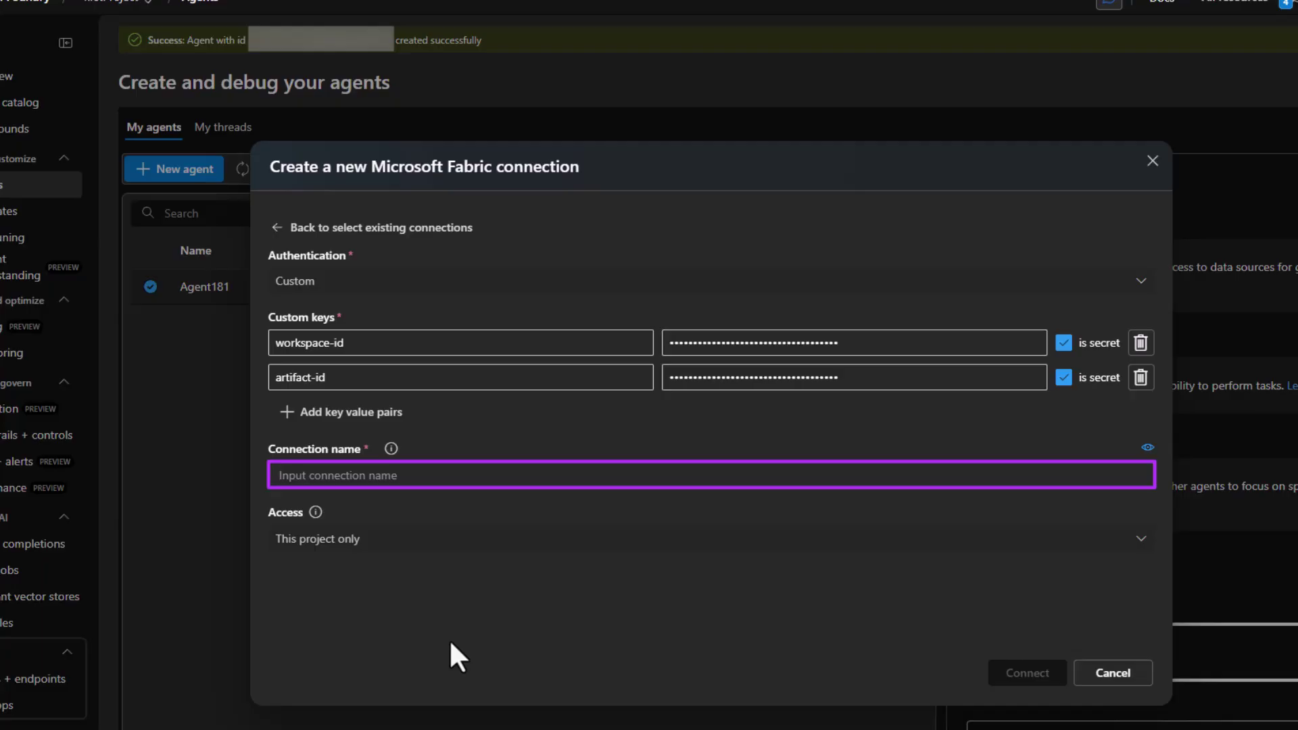
text(tftf_movieinfo)
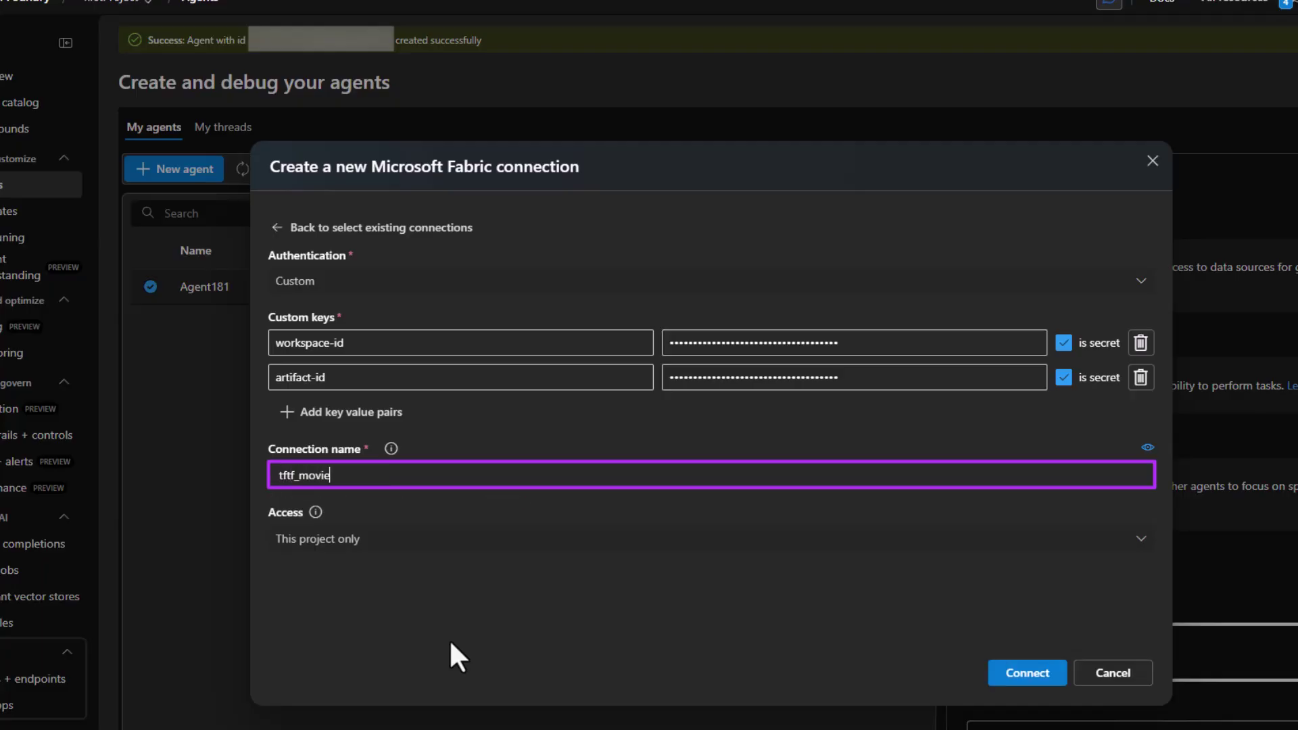
click(1040, 684)
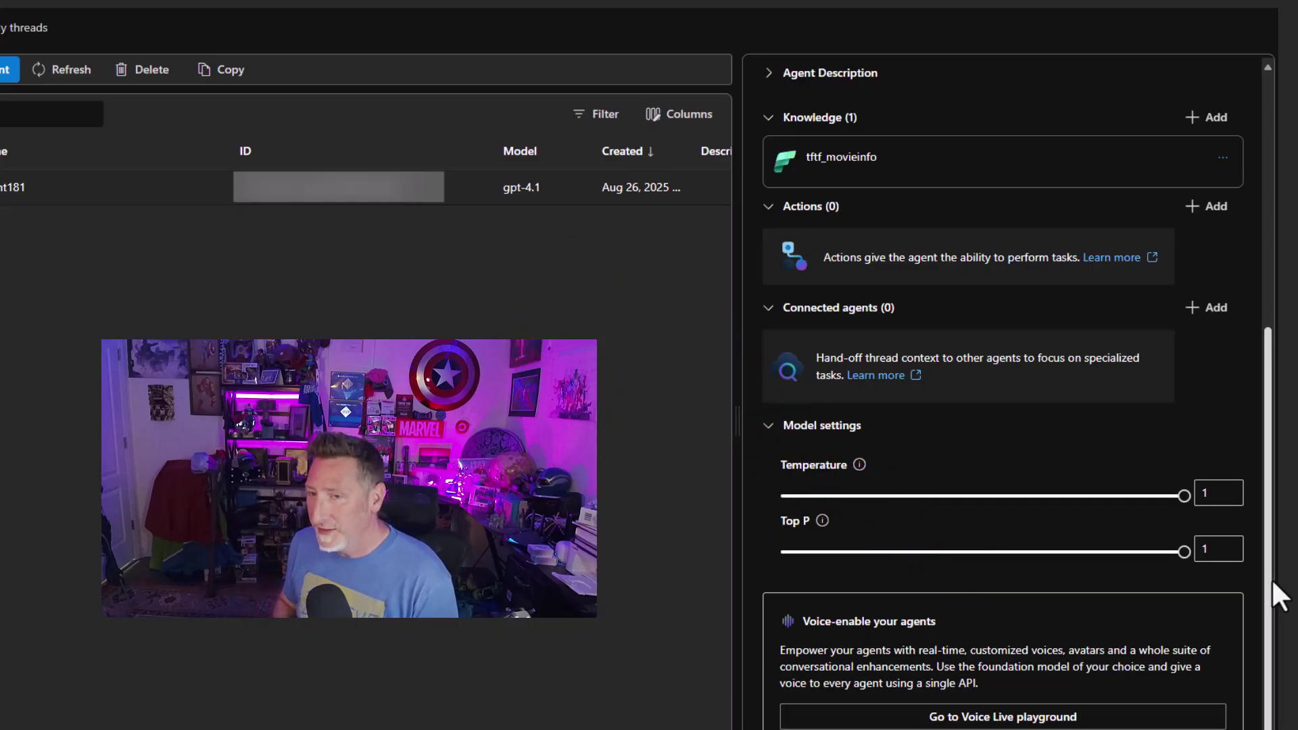
- Open Agent181 in the playground and ask the box-office question
drag(1272, 579, 1275, 320)
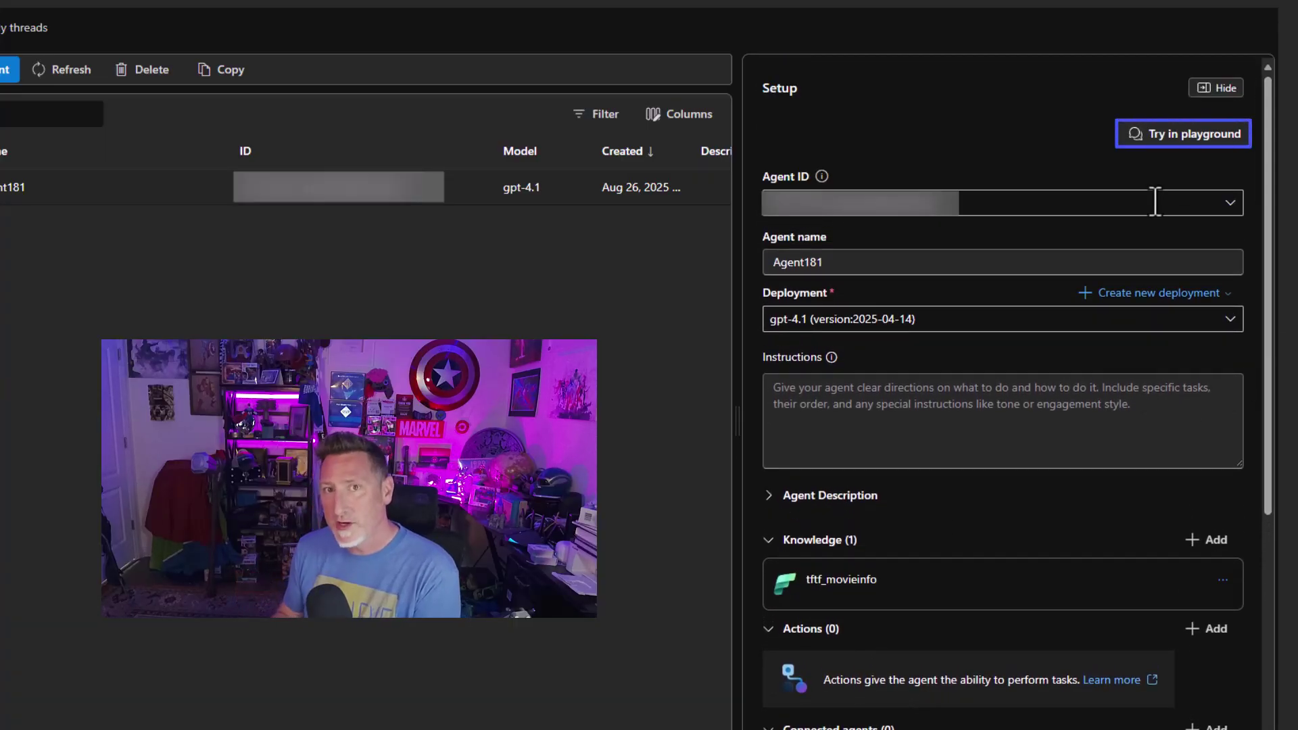
click(1179, 142)
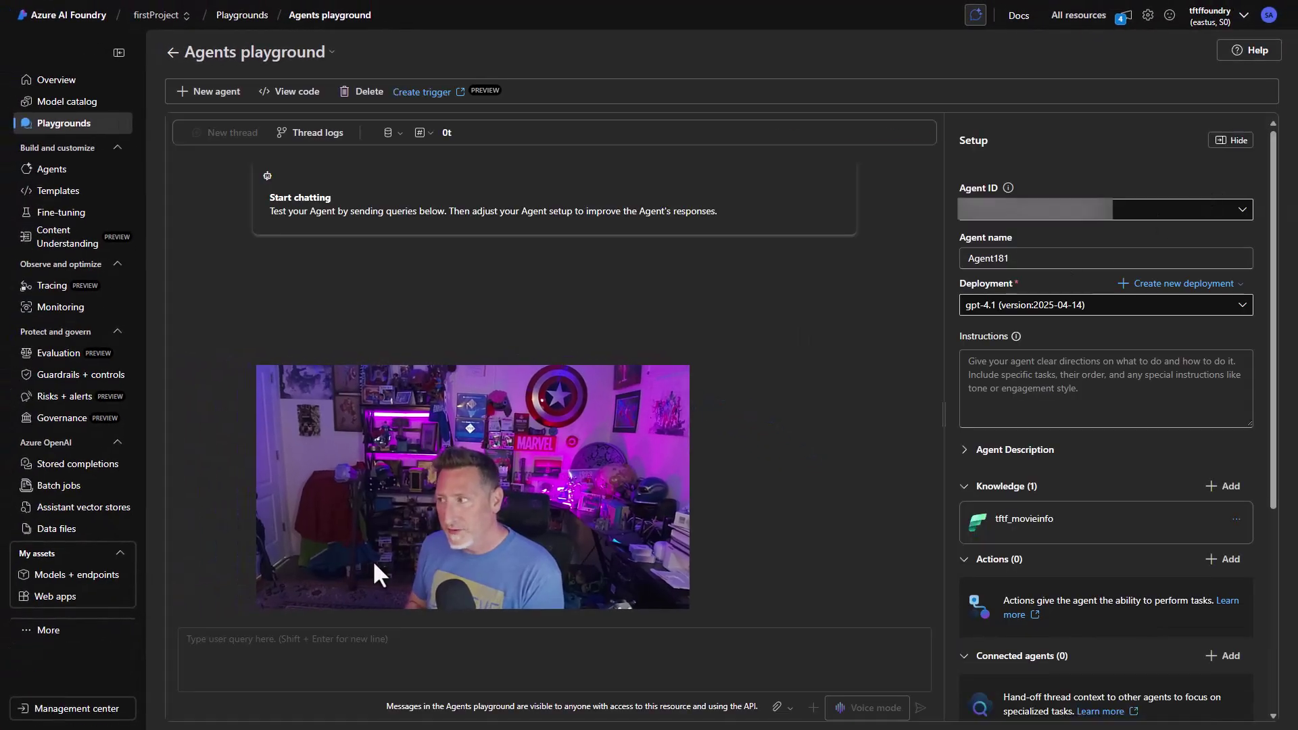
text(What movie made the most money on a day?)
click(920, 713)
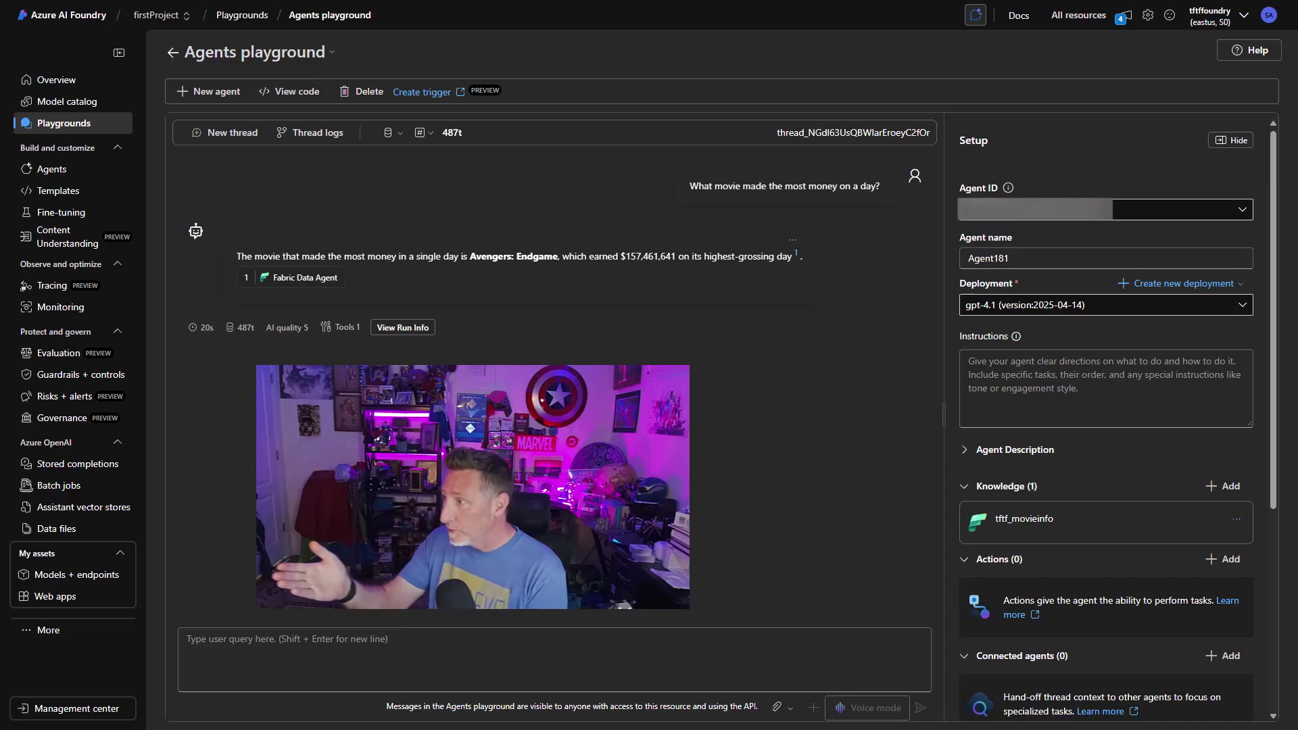
- Inspect the Fabric Data Agent citation and the fabric_dataagent call in the run info
click(336, 279)
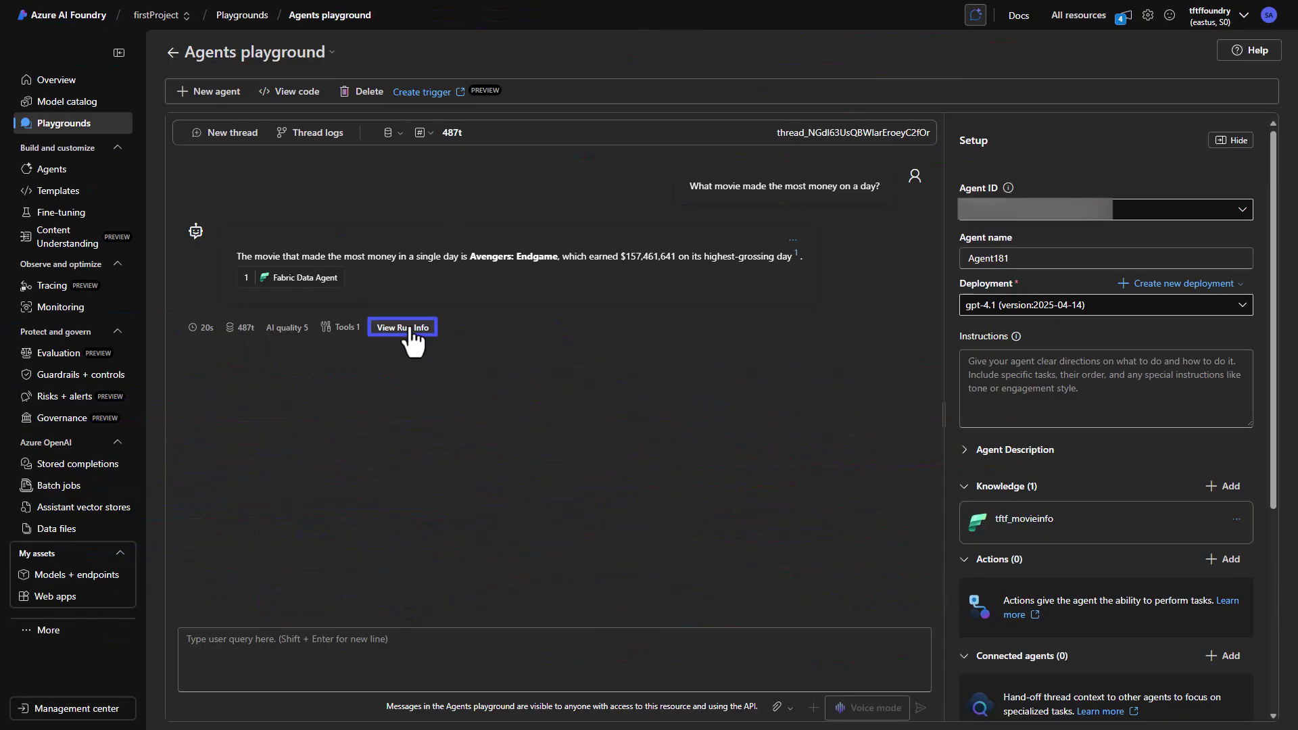
click(406, 329)
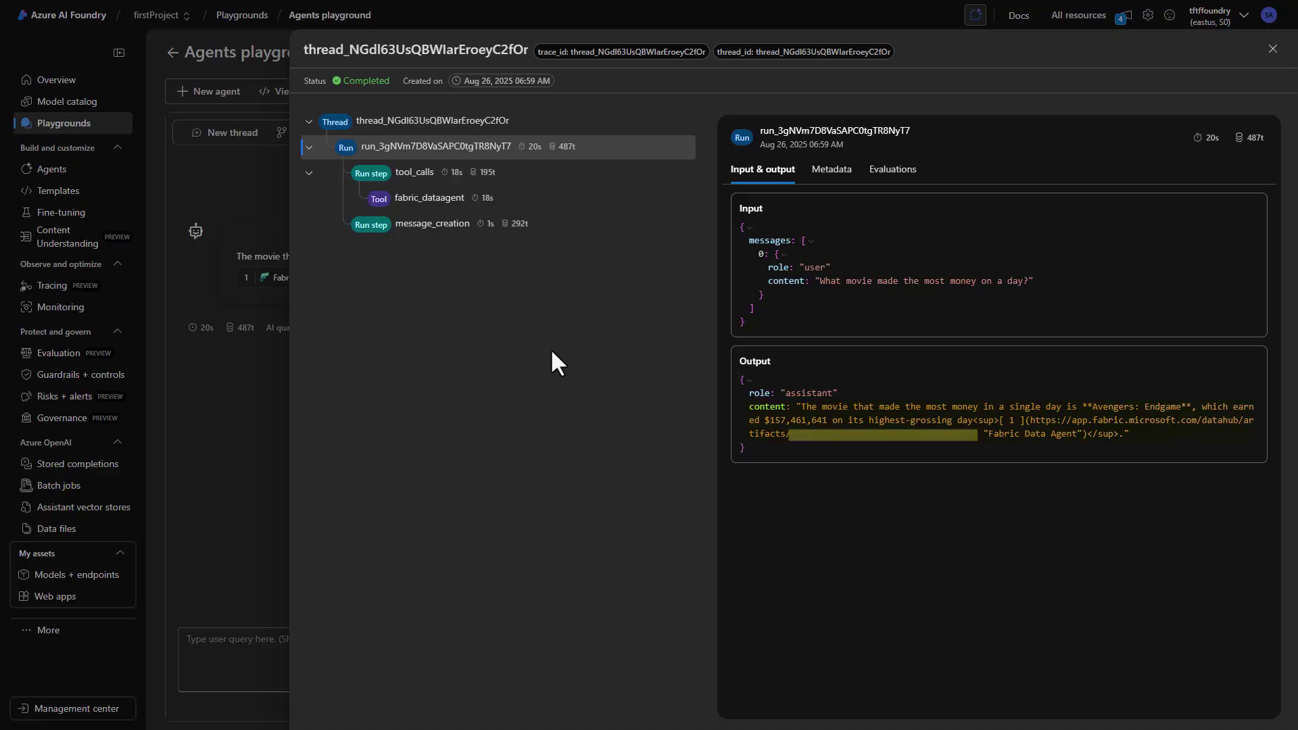
click(421, 207)
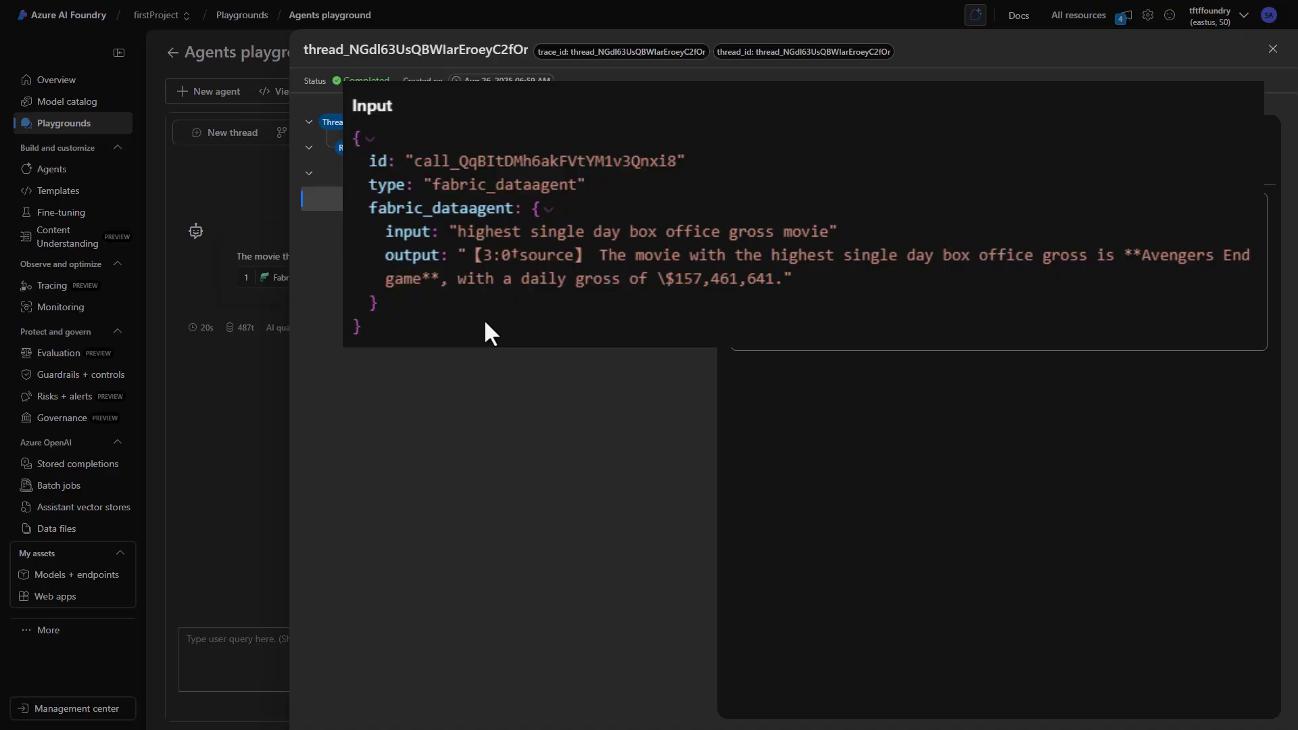
click(1273, 51)
- Ask the agent for the top 10 movies by holiday box-office earnings
click(703, 680)
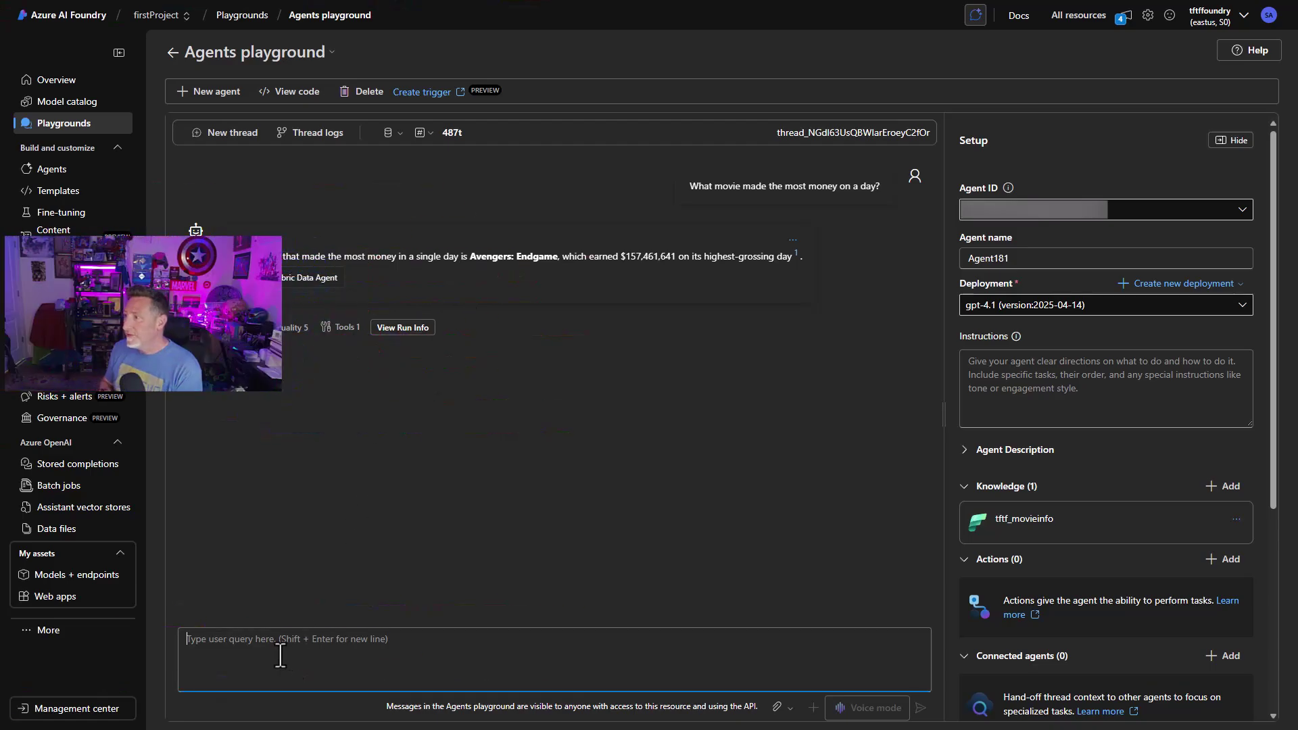
text(What are the top 10 movies that made the most money on a holiday, and how much money did they make?)
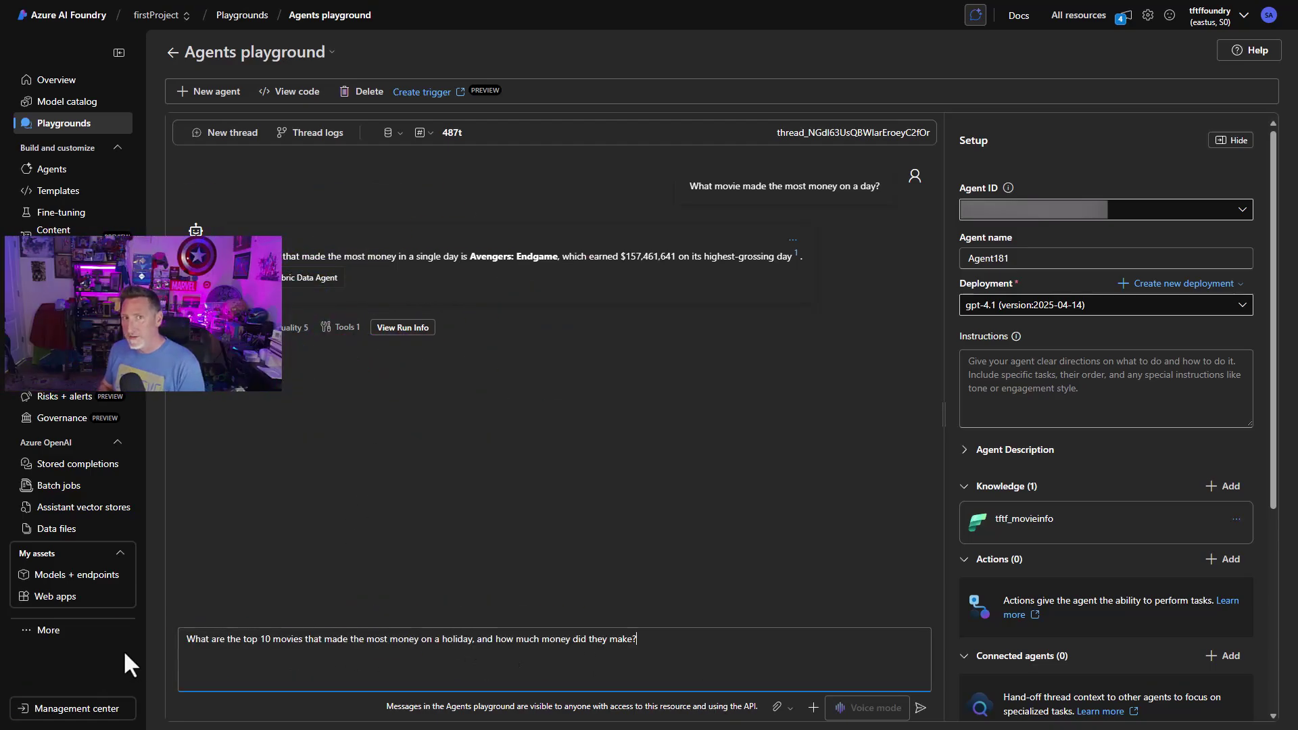
click(922, 708)
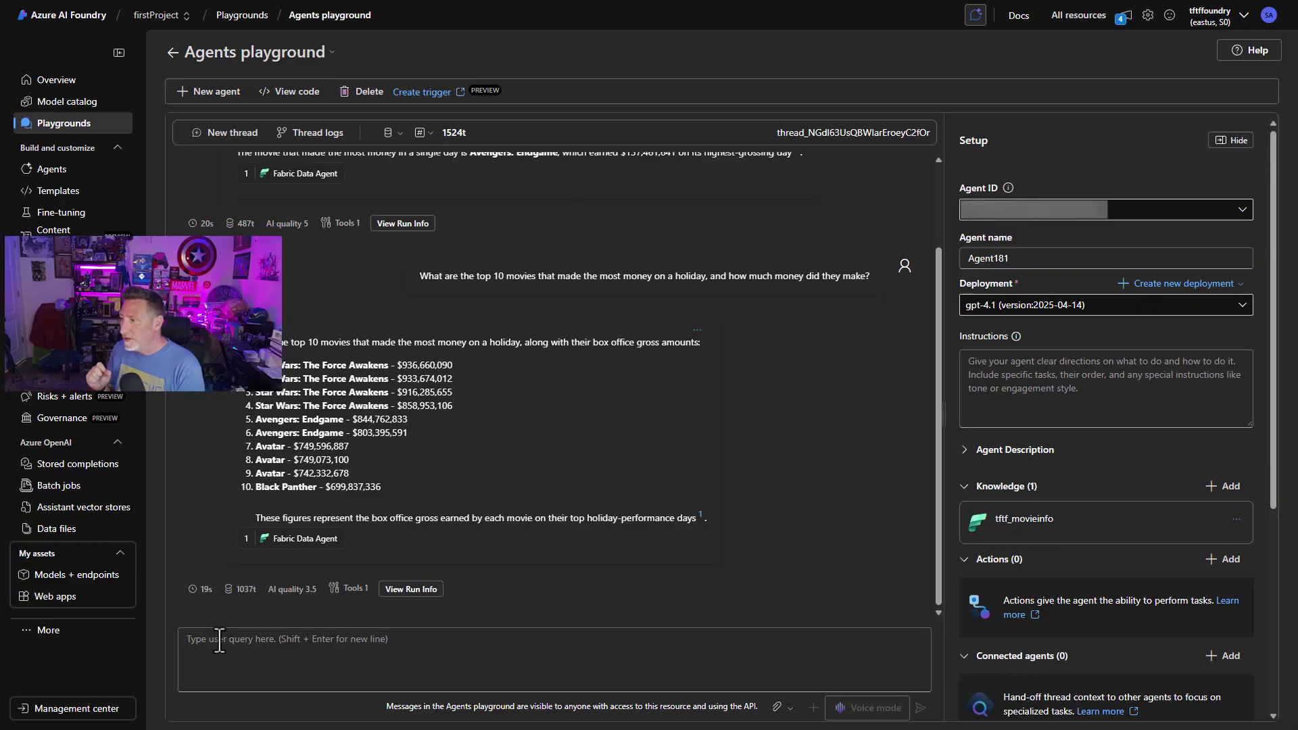
- Ask a follow-up for the holiday names, then return to the Agents list
click(387, 639)
text(answer the last question again and include the name of the holiday)
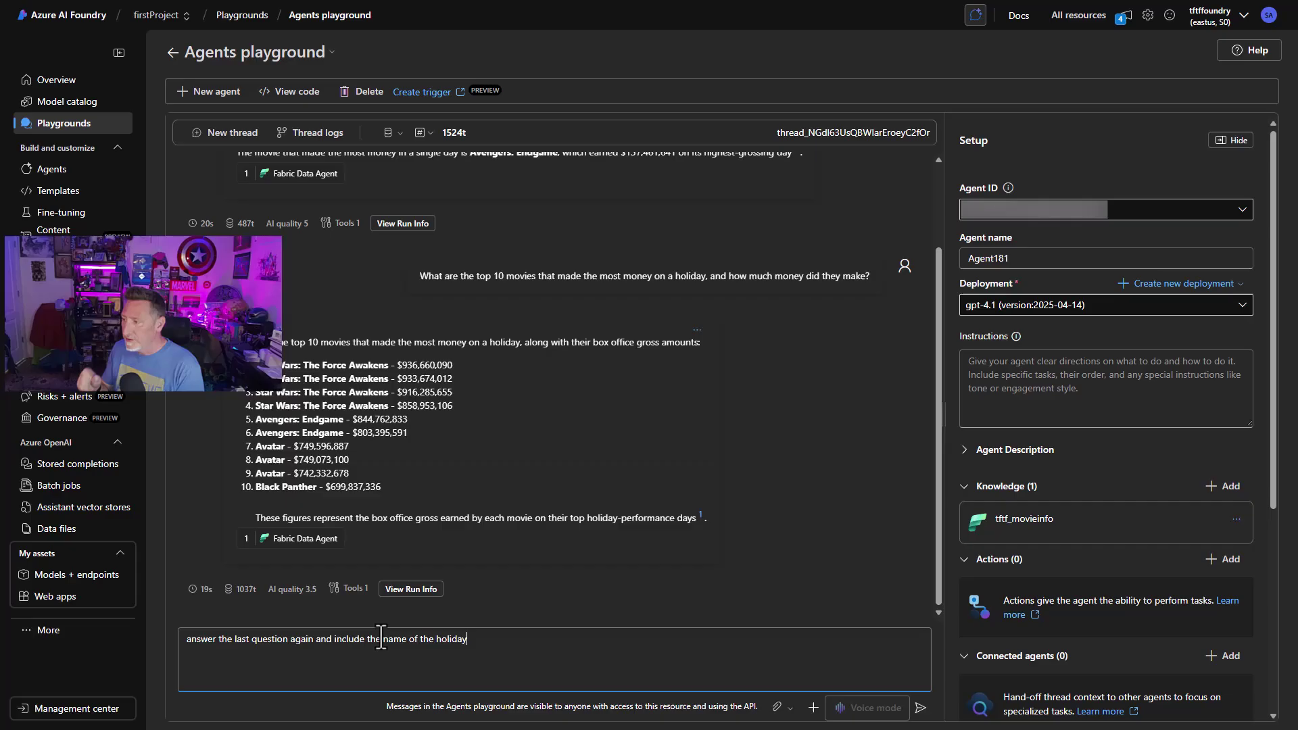
click(920, 708)
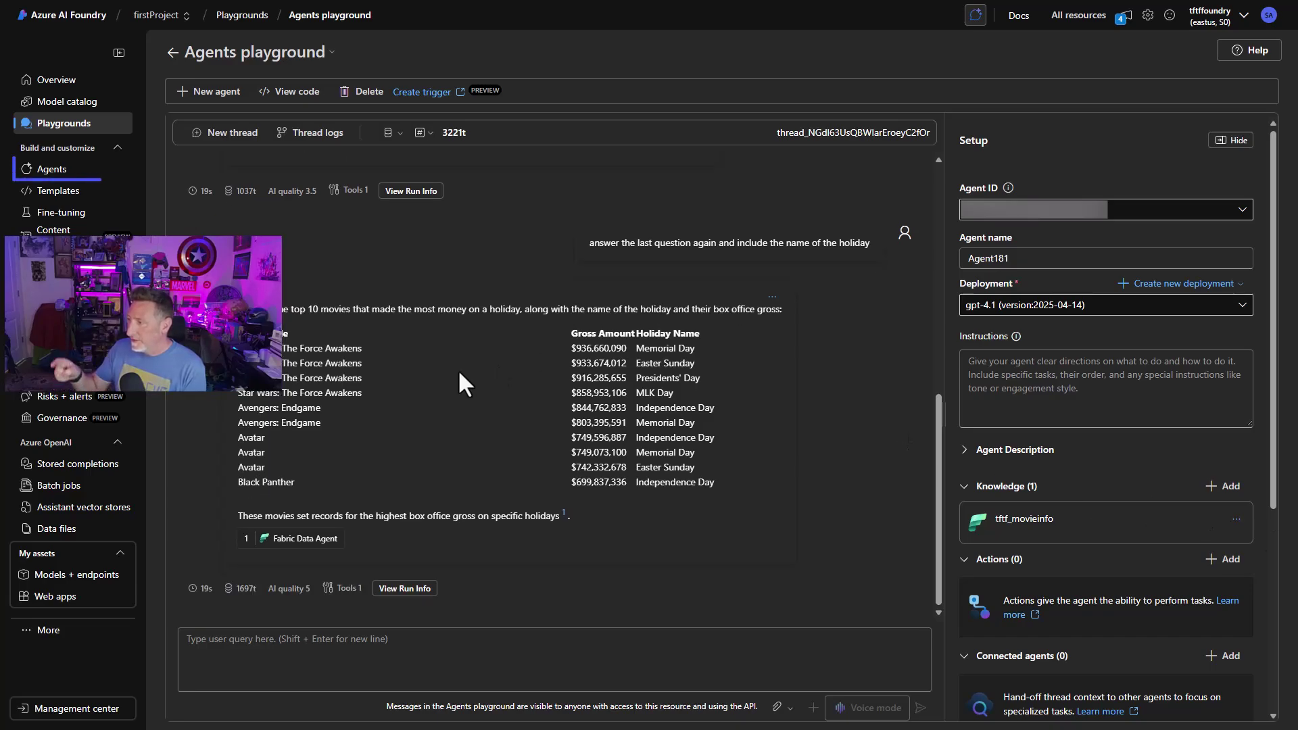
click(57, 171)
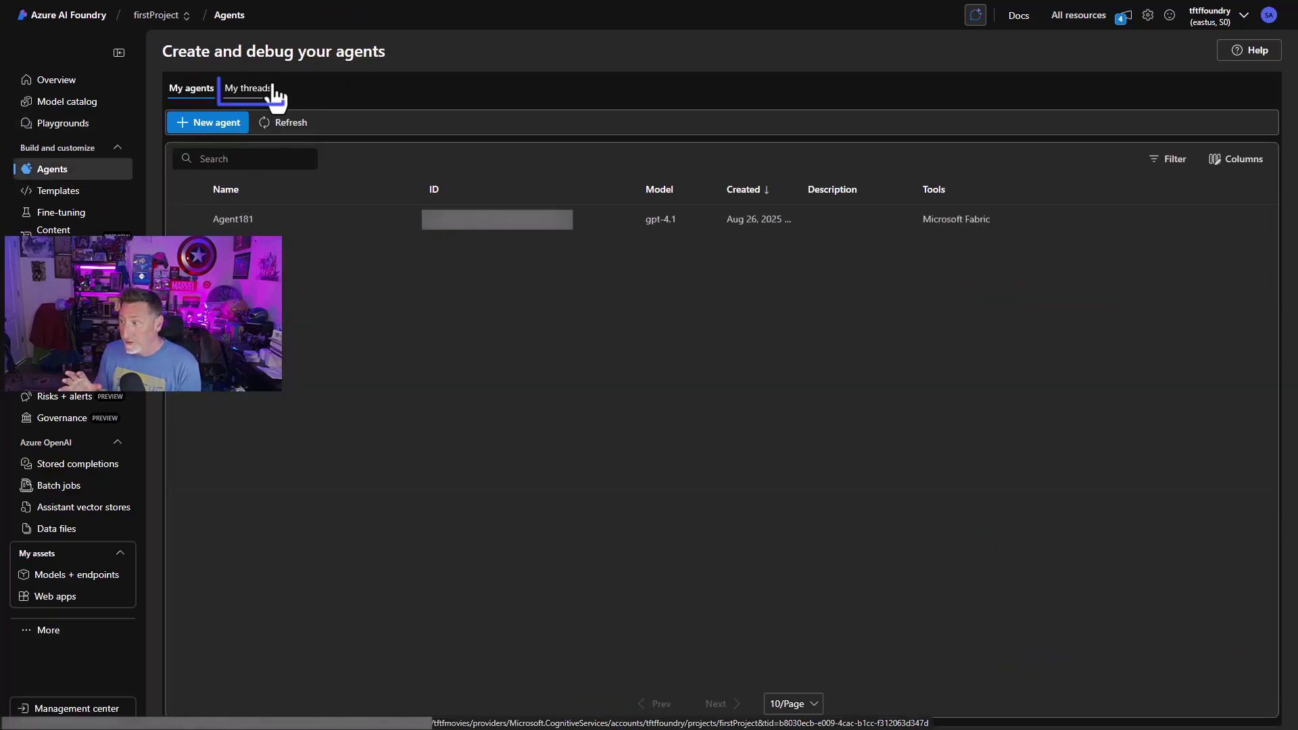
- Reopen the latest saved thread from My threads in the playground
click(261, 93)
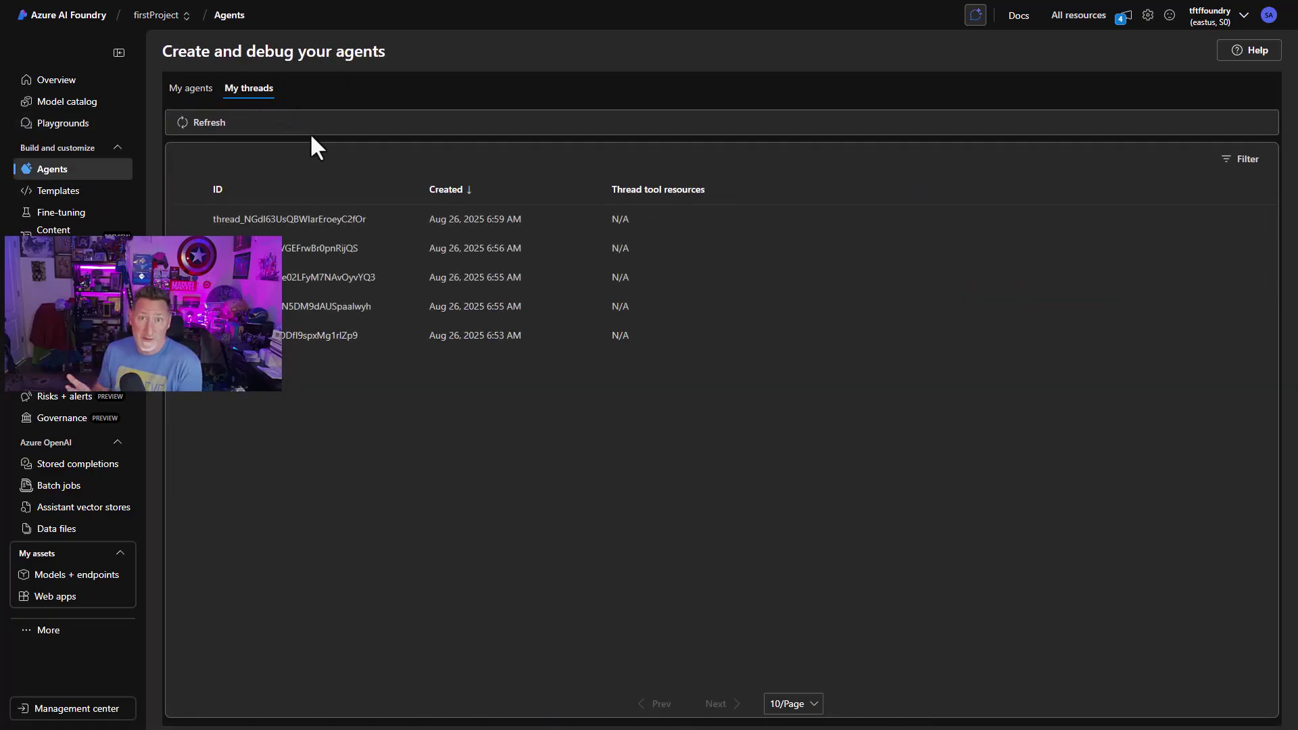
click(322, 217)
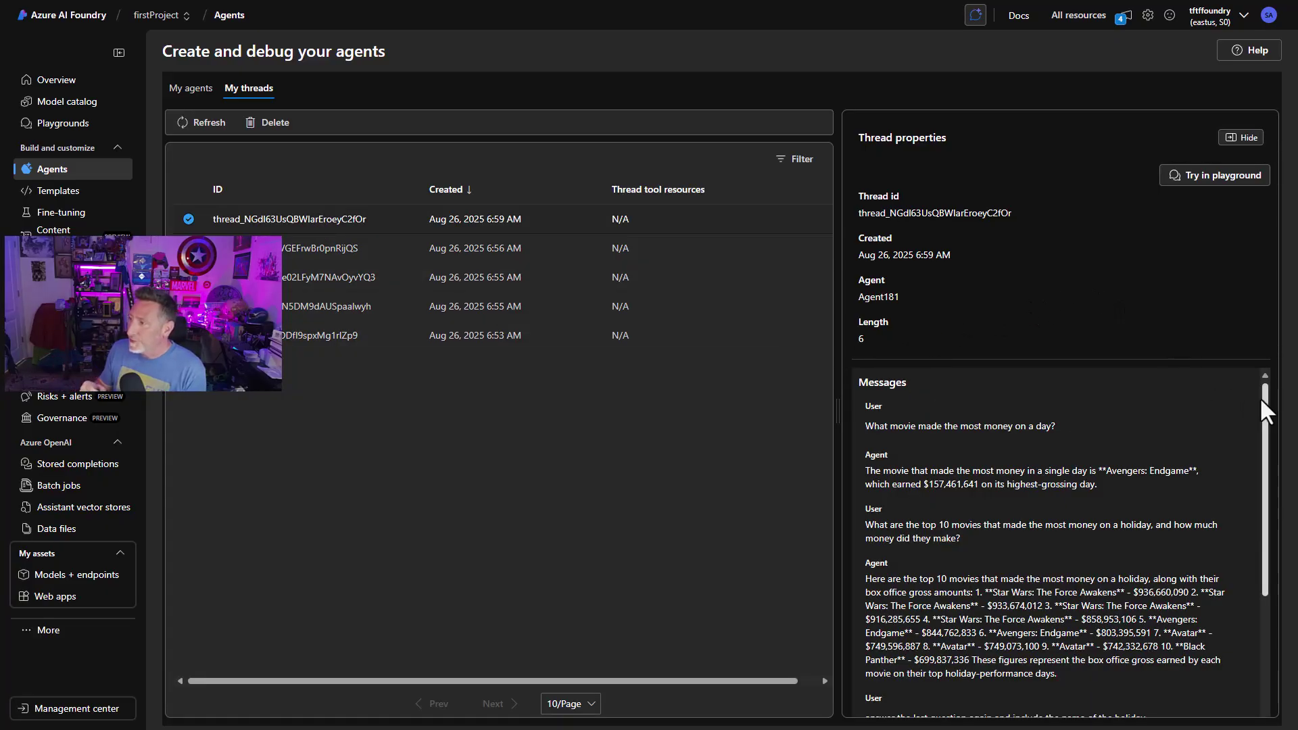
drag(1268, 413, 1269, 541)
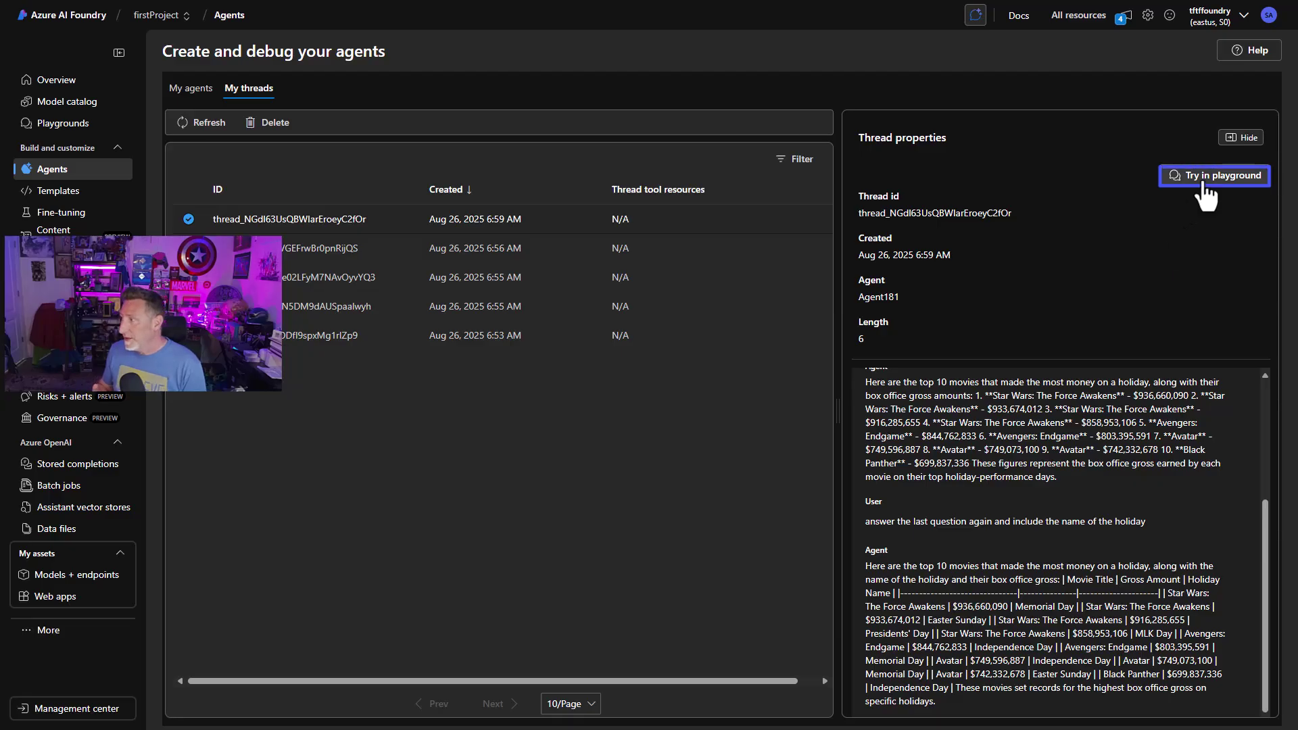
click(1203, 182)
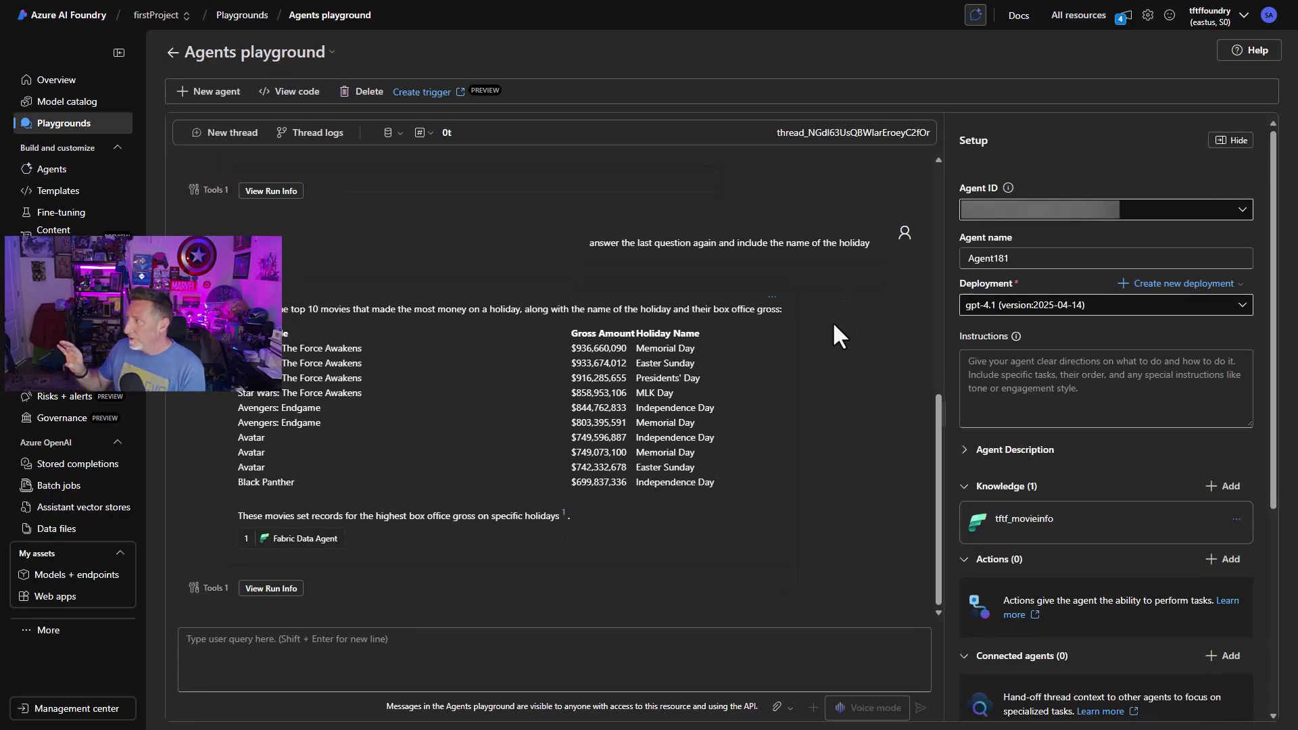
- Show the third run's fabric_dataagent query and output in the run trace
click(405, 589)
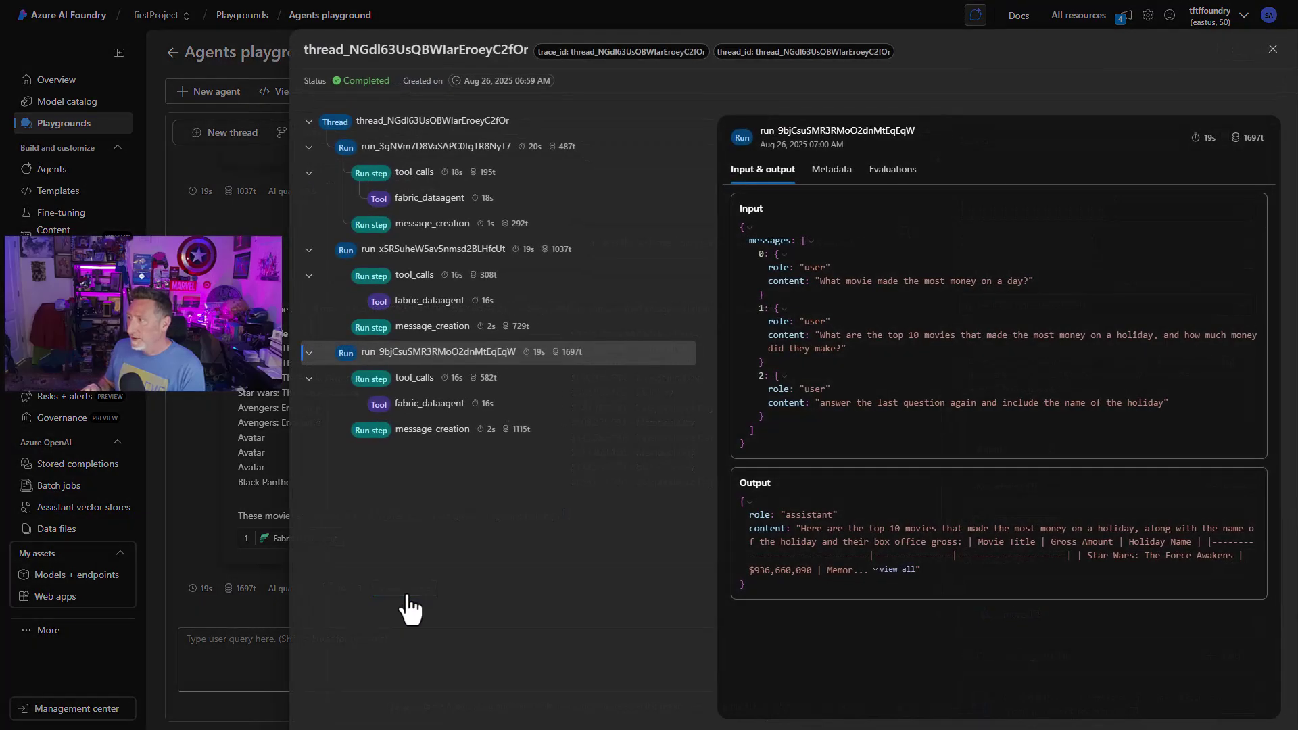
click(433, 411)
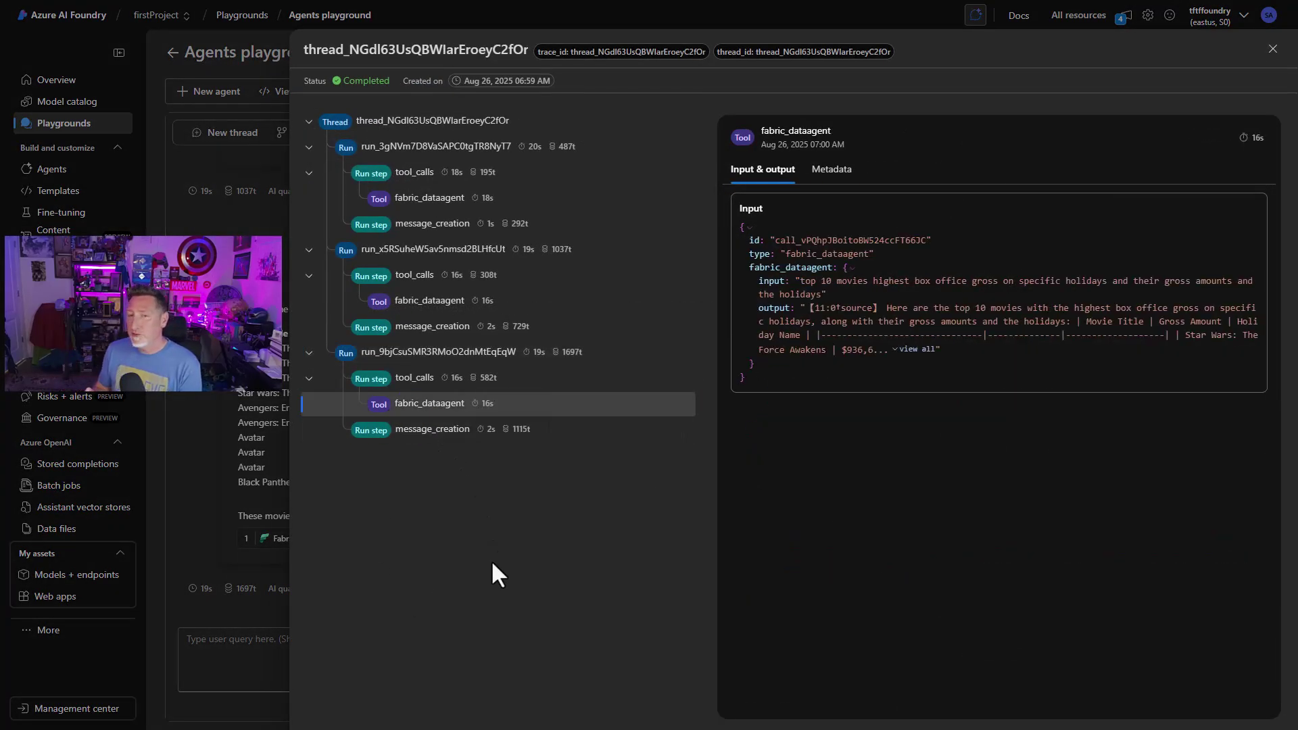